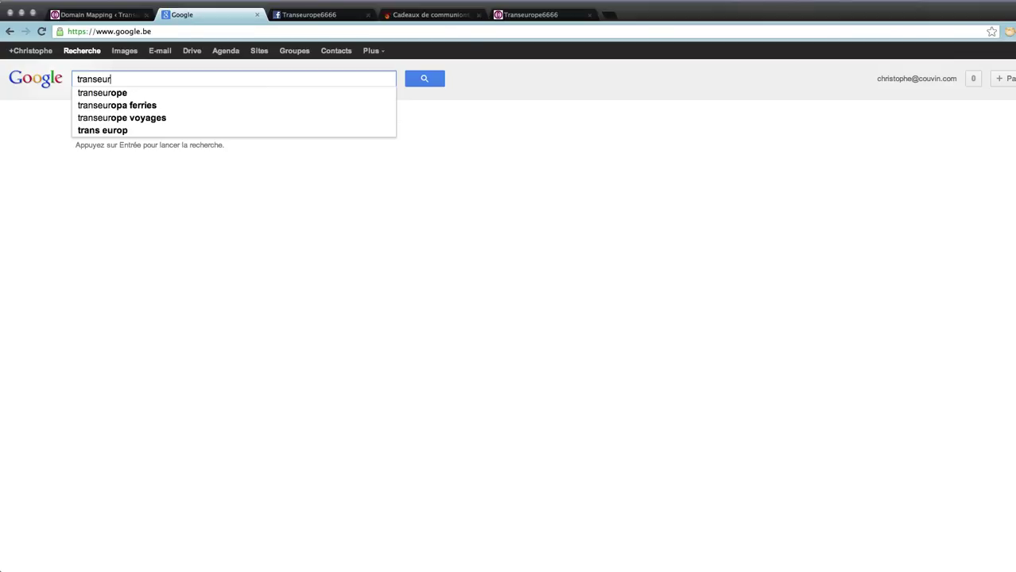
Step: Search Google for 'transeurope6666'
text(66)
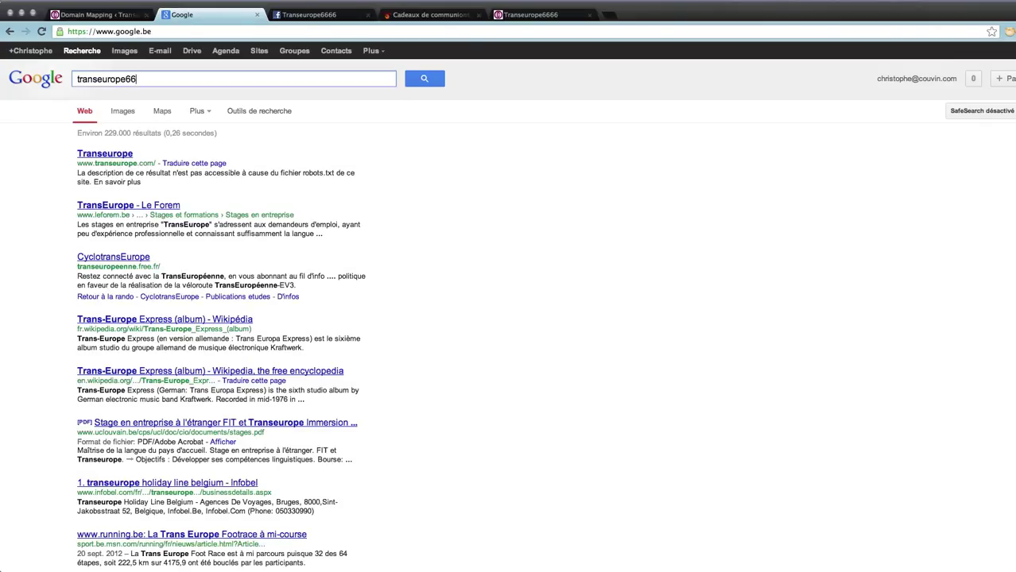
text(66)
key(Return)
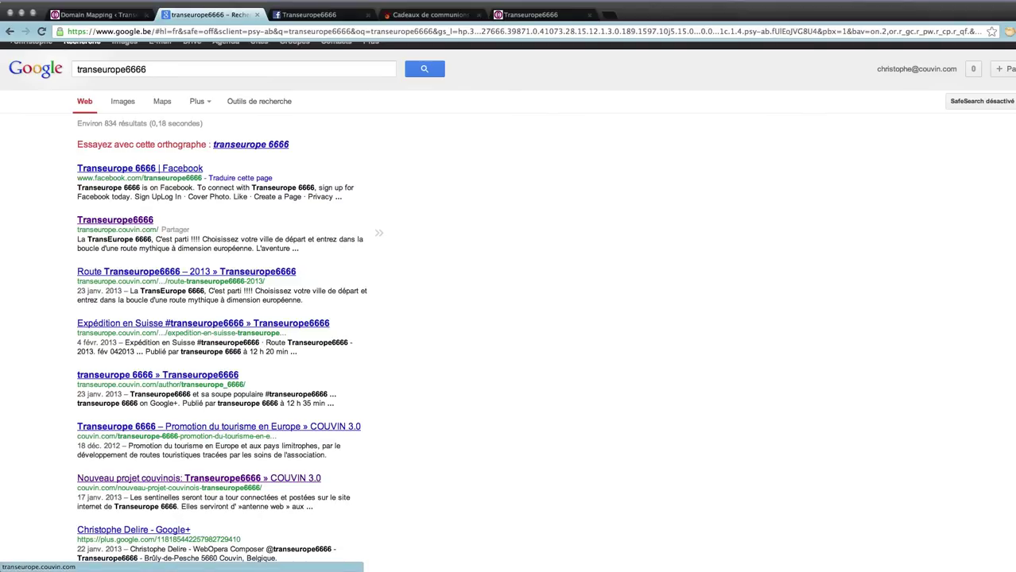
Step: Open the Transeurope6666 result and browse its Qrcode, Espace membre and Adhésion au club pages
click(115, 220)
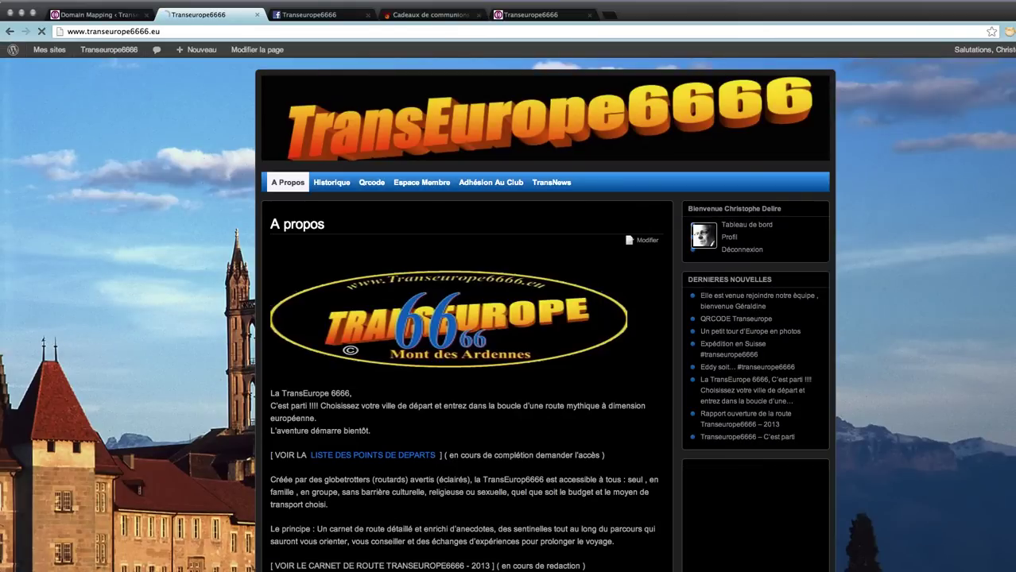
drag(160, 31, 67, 31)
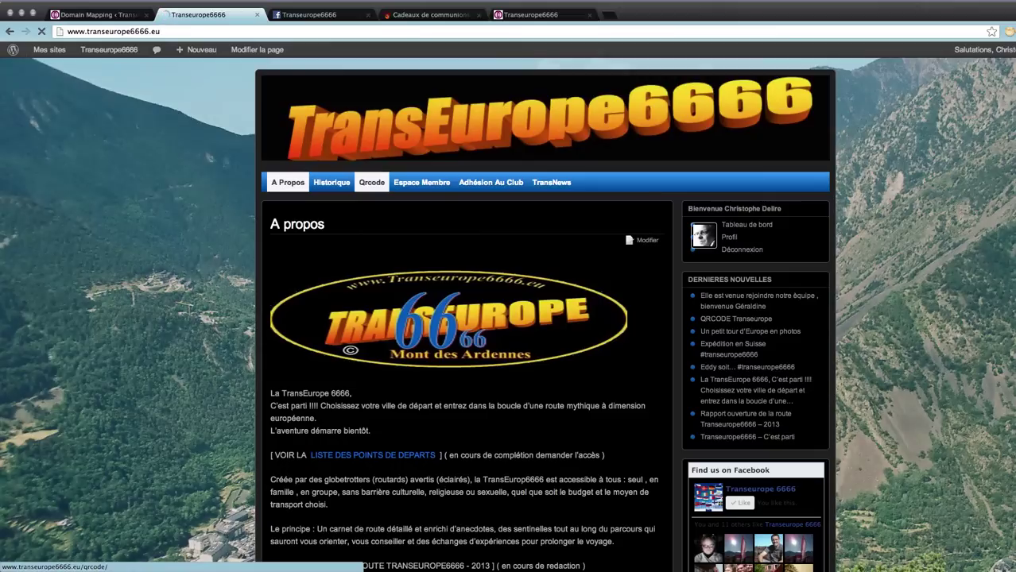
click(371, 182)
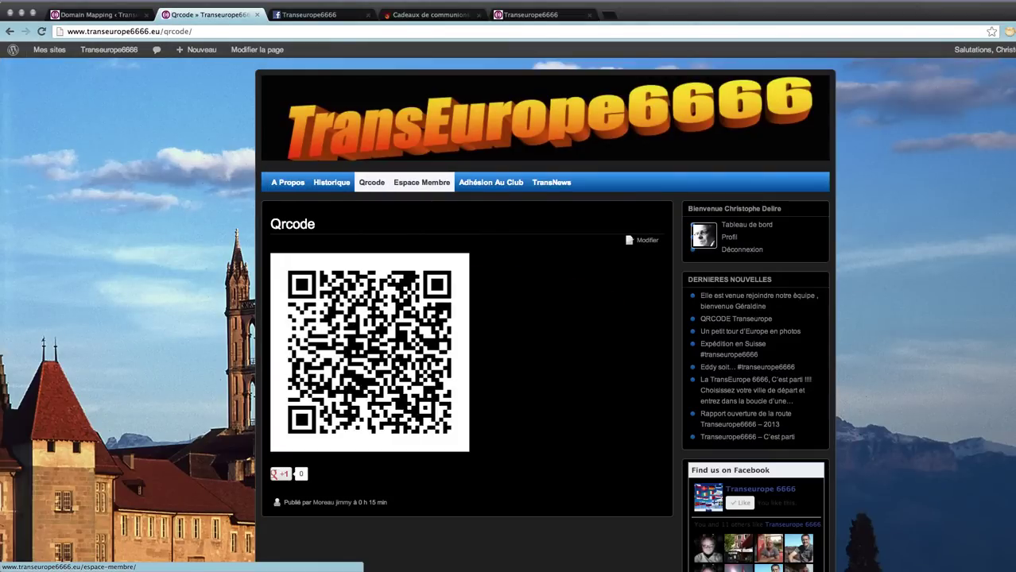
click(421, 182)
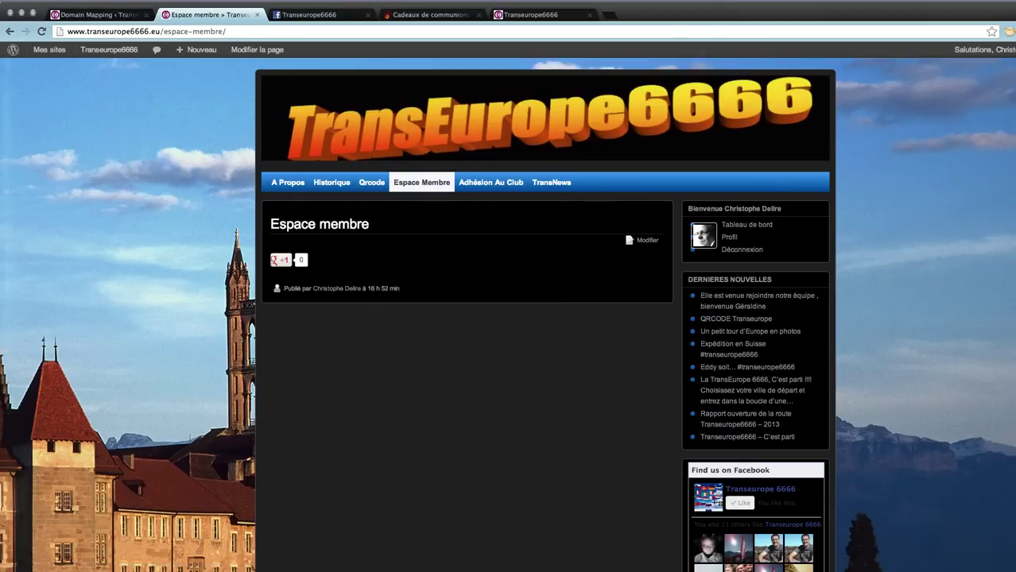
click(491, 182)
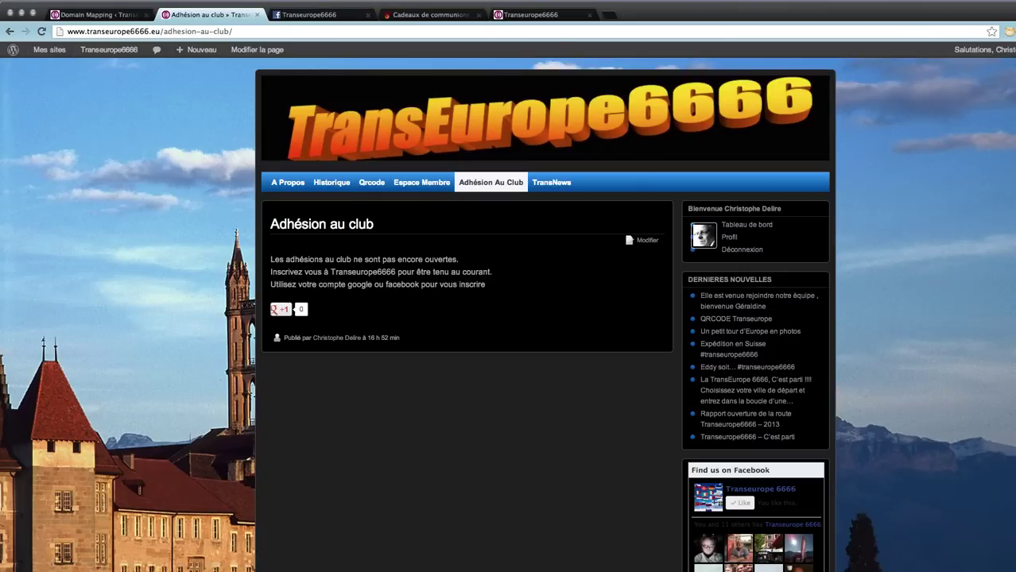
mouse_move(109, 49)
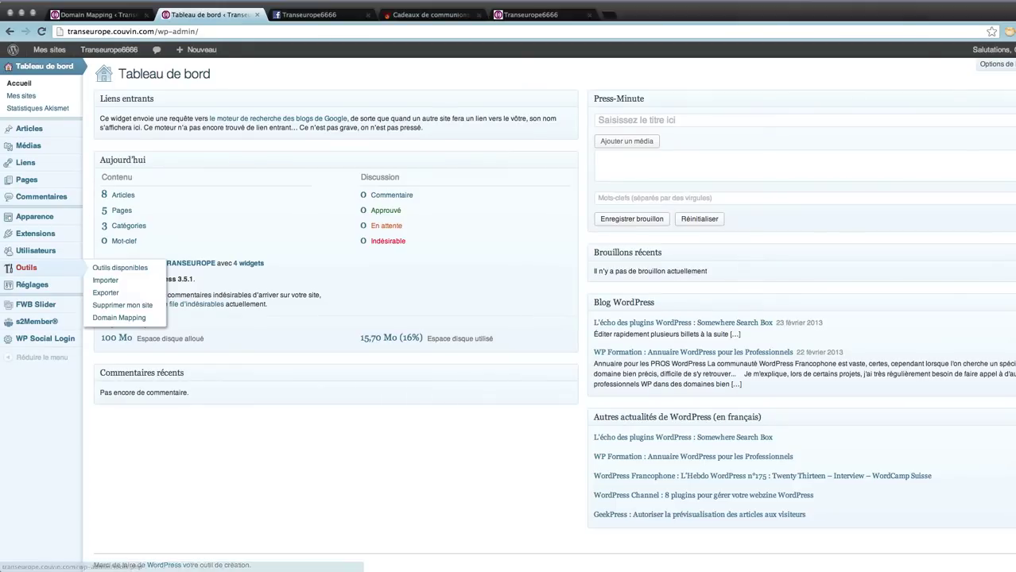
mouse_move(32, 284)
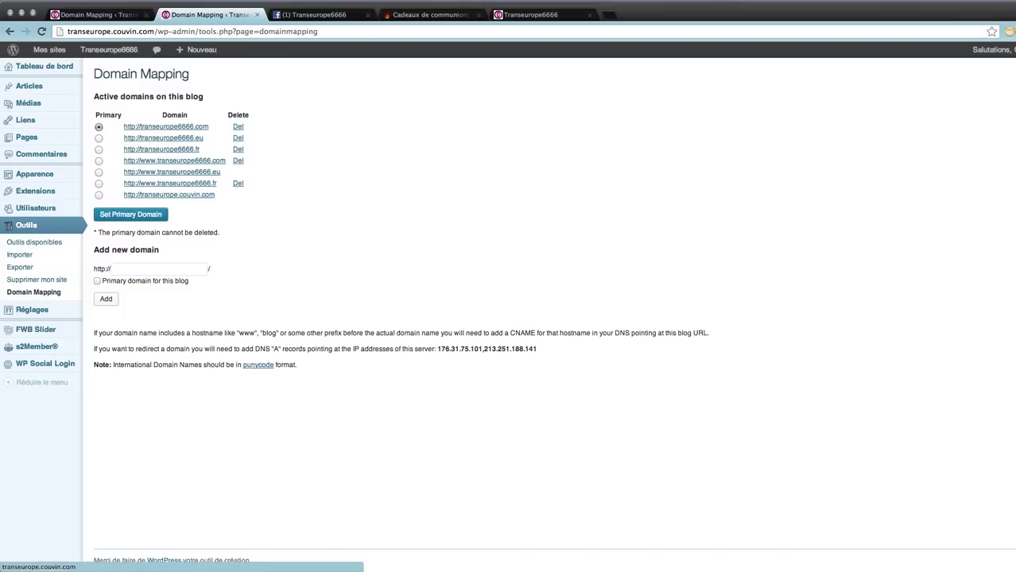
click(130, 214)
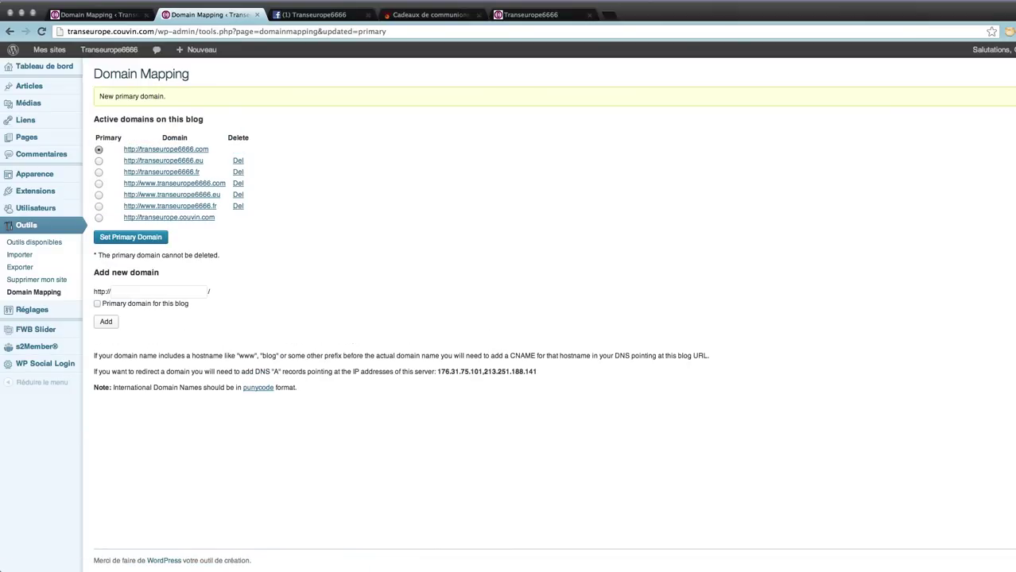
key(super+l)
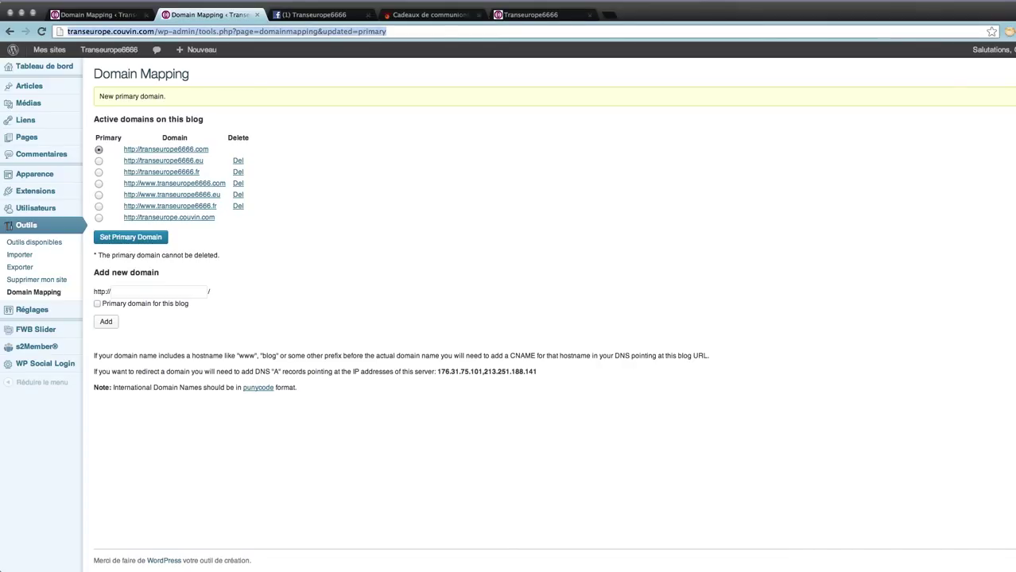
Step: Load google.be and search for 'transeurope6666'
text(google.be)
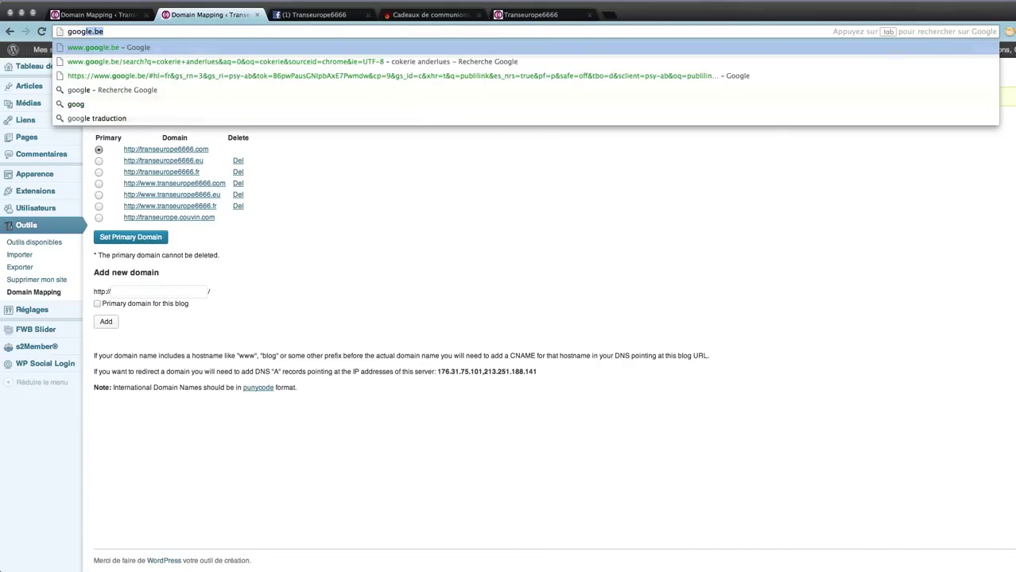
key(Return)
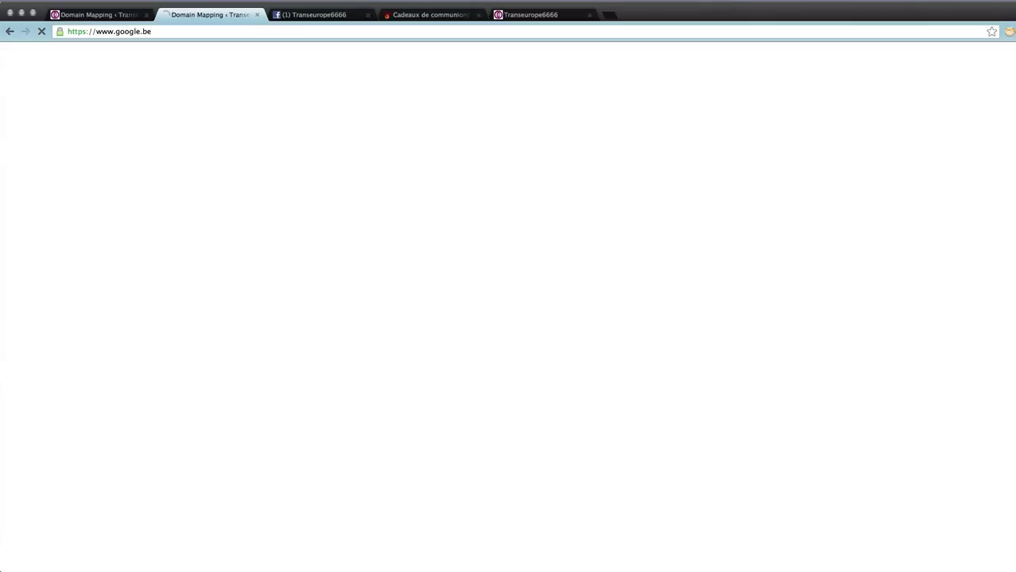
text(t)
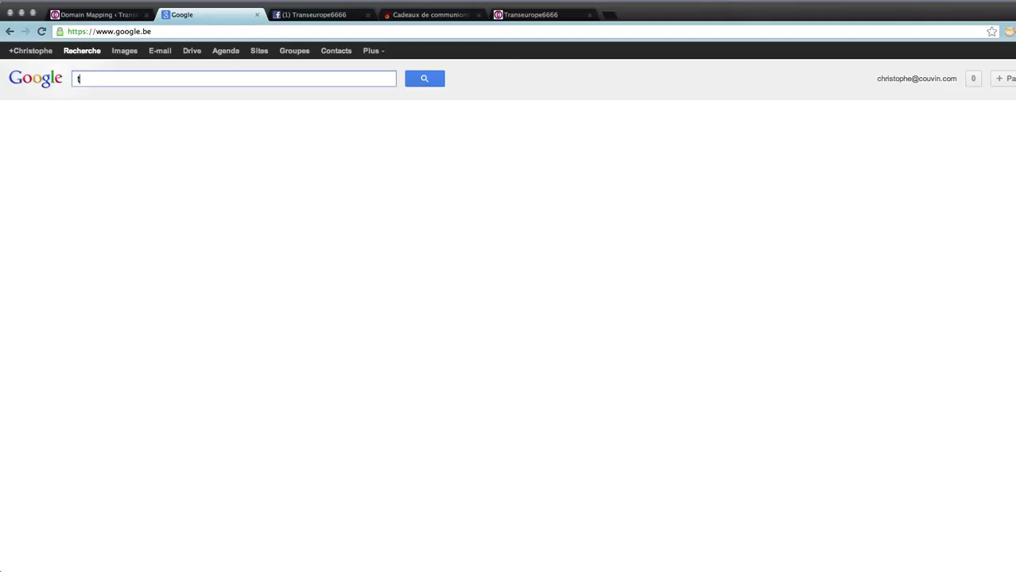
text(ranseur)
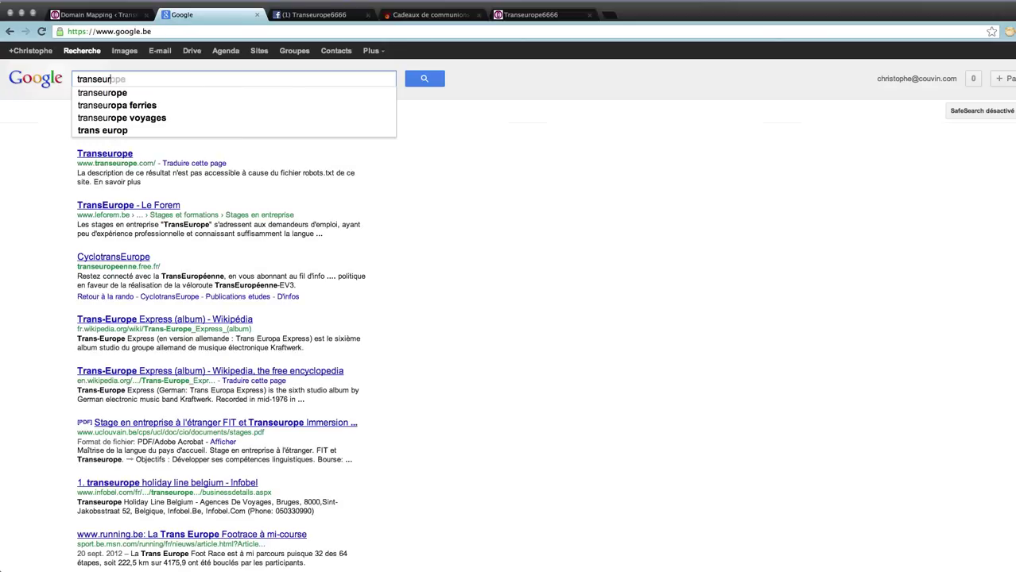
text(ope)
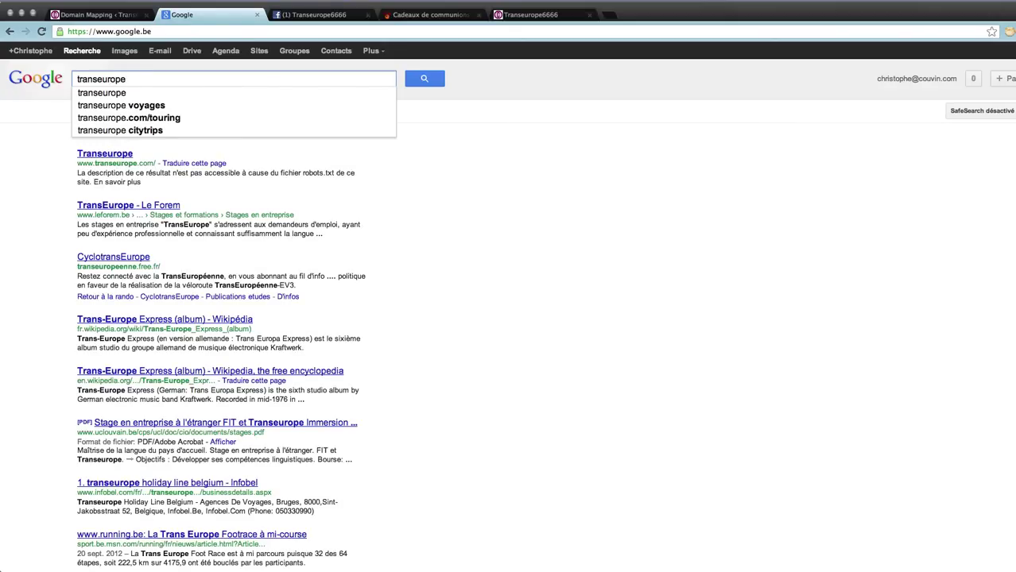
text(6666)
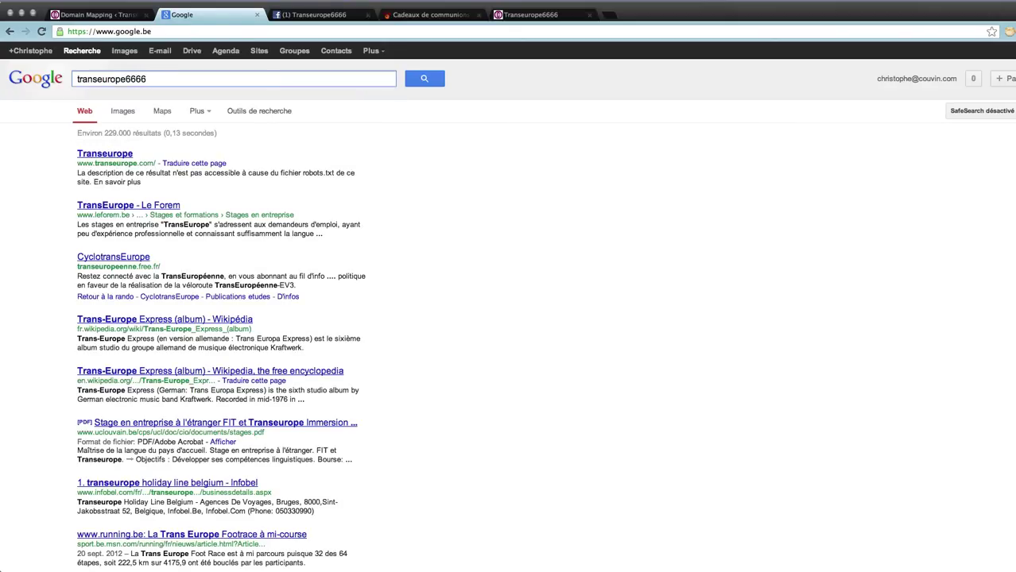
key(Return)
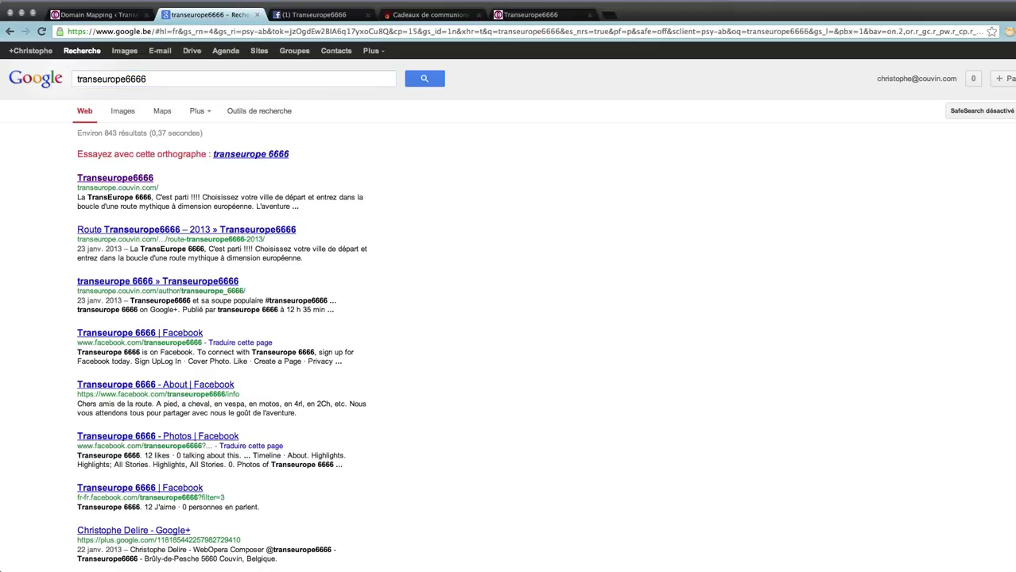
click(116, 178)
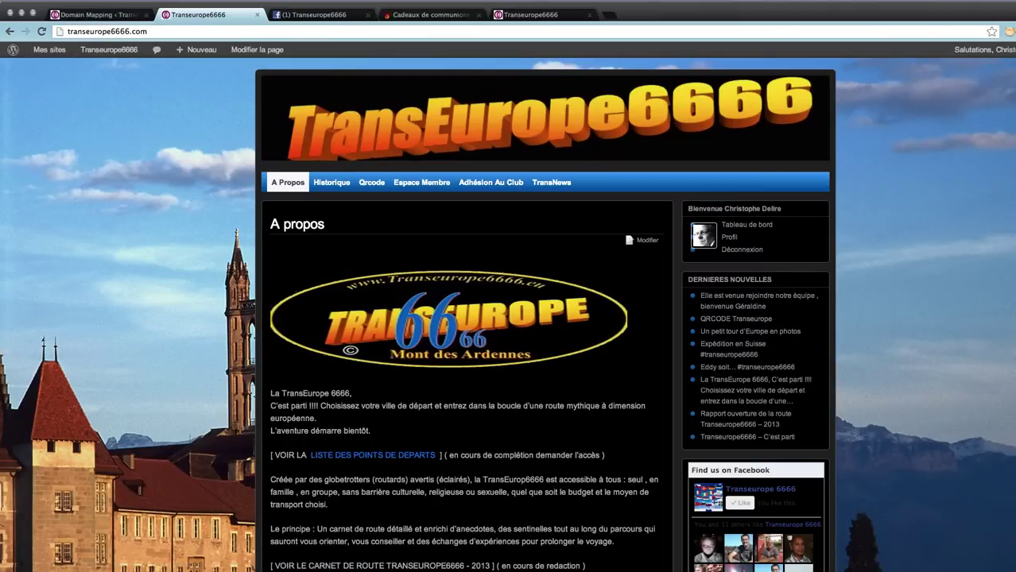
double_click(139, 31)
text(eu)
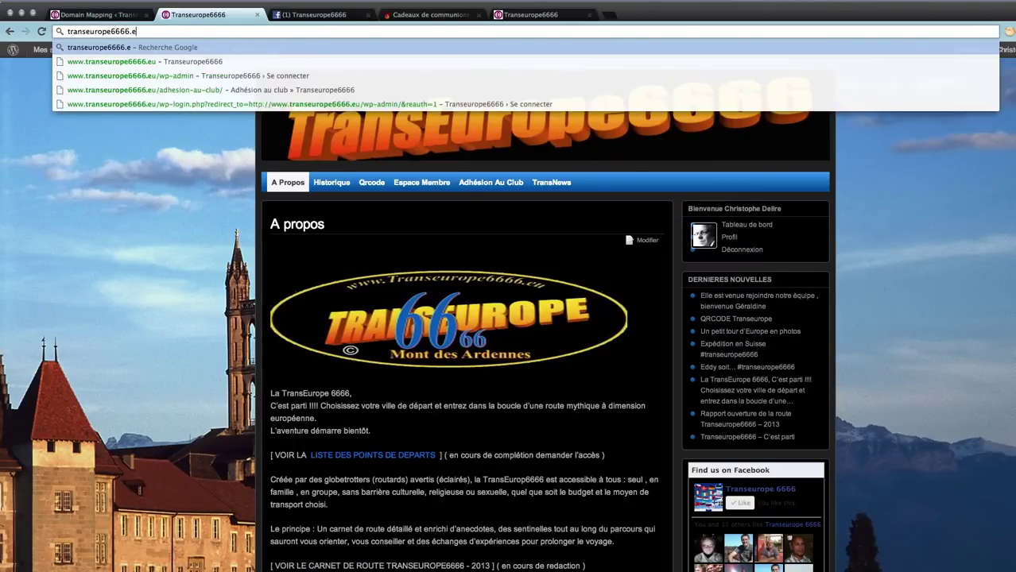
key(Return)
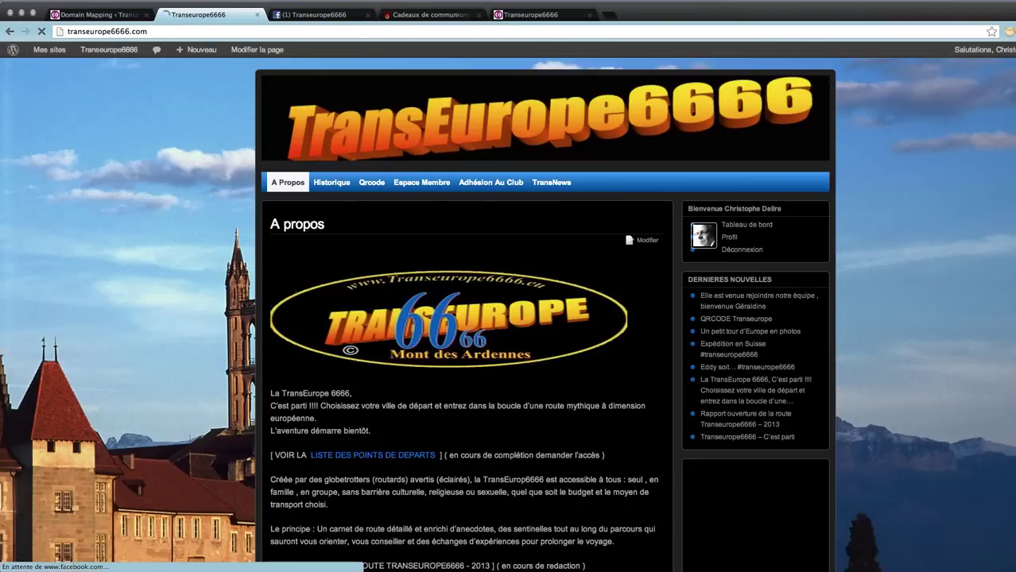
text(www.)
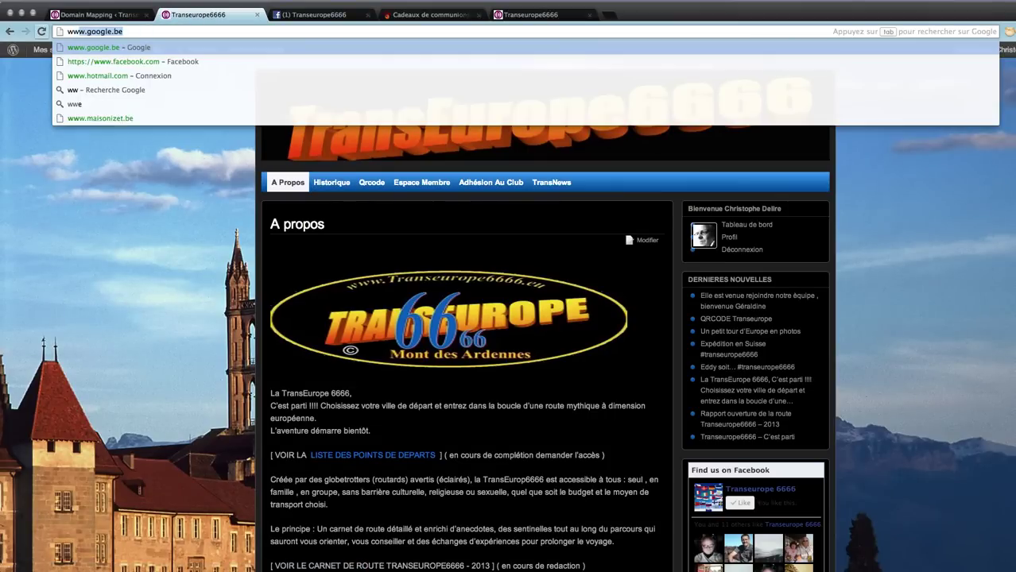
text(transeur)
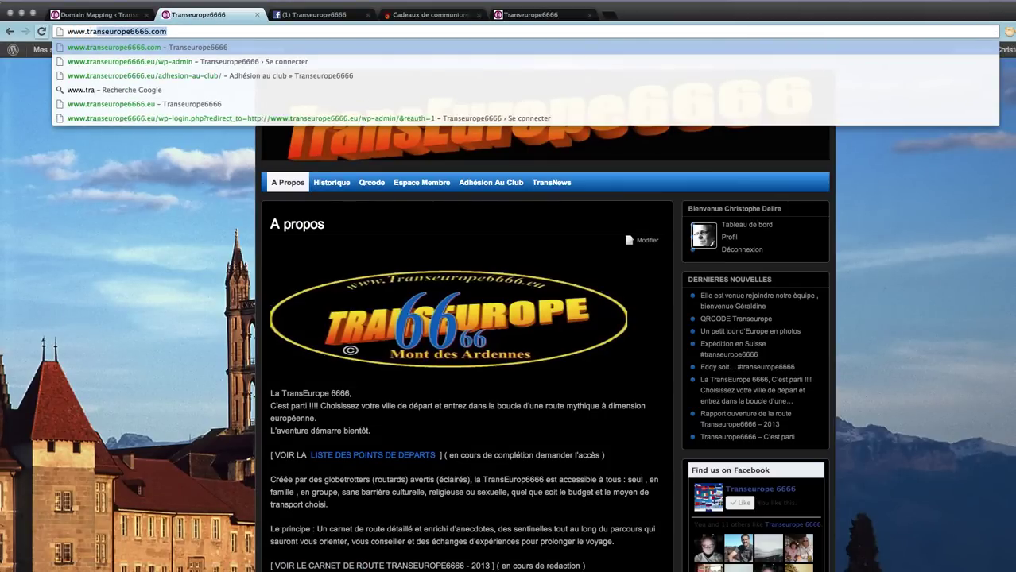
text(ope)
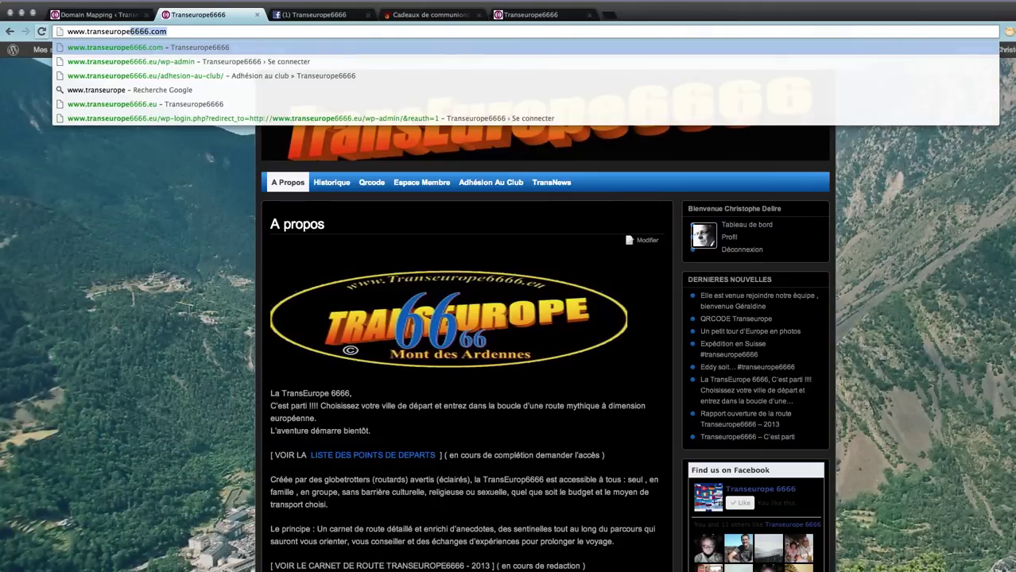
text(6666.f)
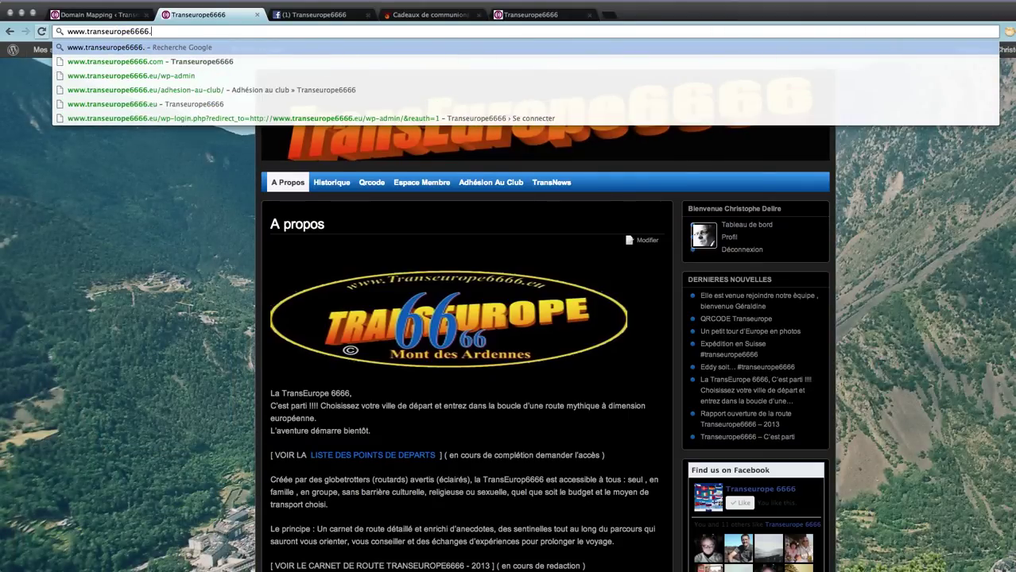
text(r)
key(Return)
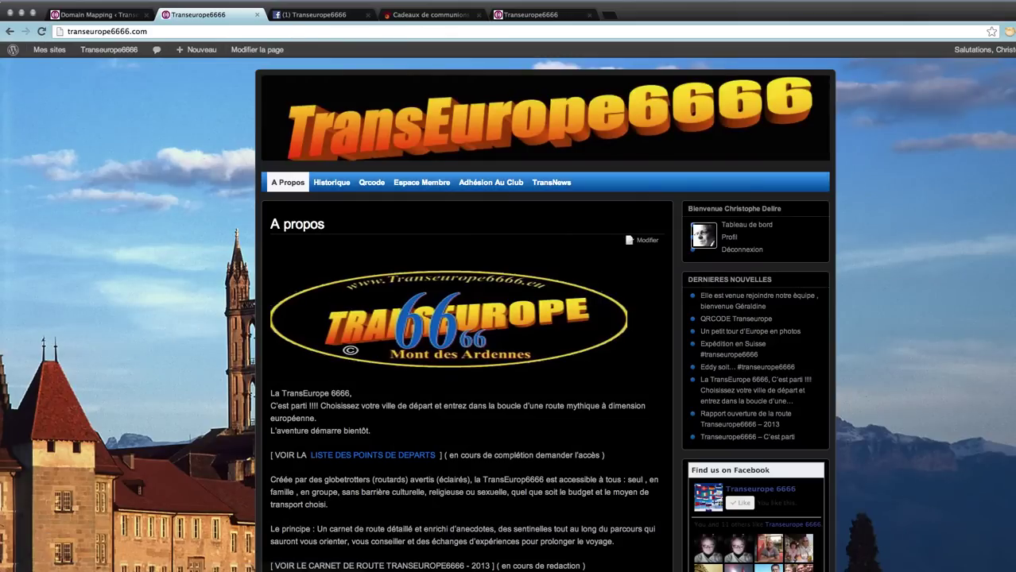
Step: From the dashboard, go to Outils > Domain Mapping and set transeurope6666.eu as primary domain
mouse_move(109, 49)
click(106, 68)
mouse_move(84, 234)
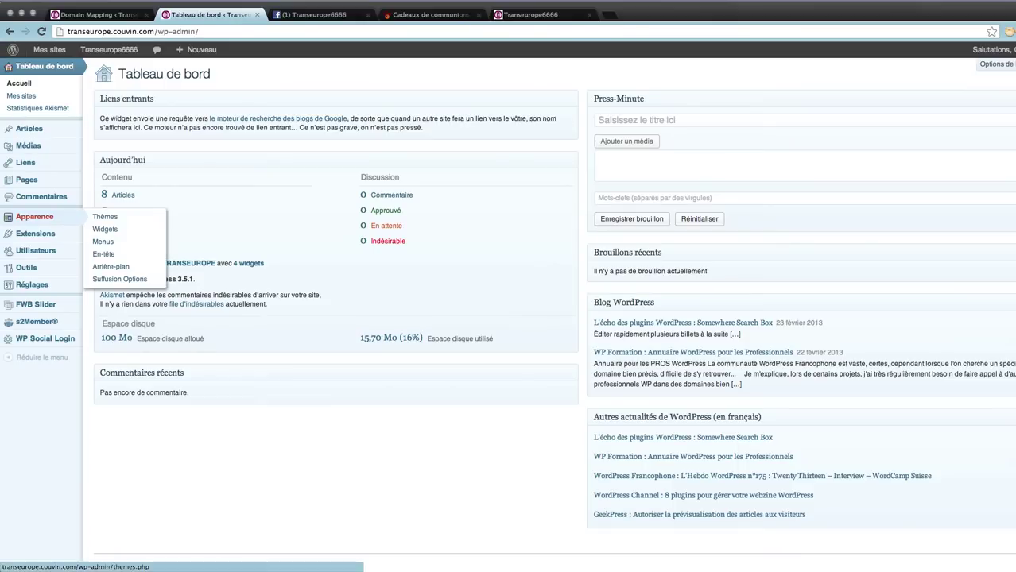
mouse_move(48, 268)
click(120, 317)
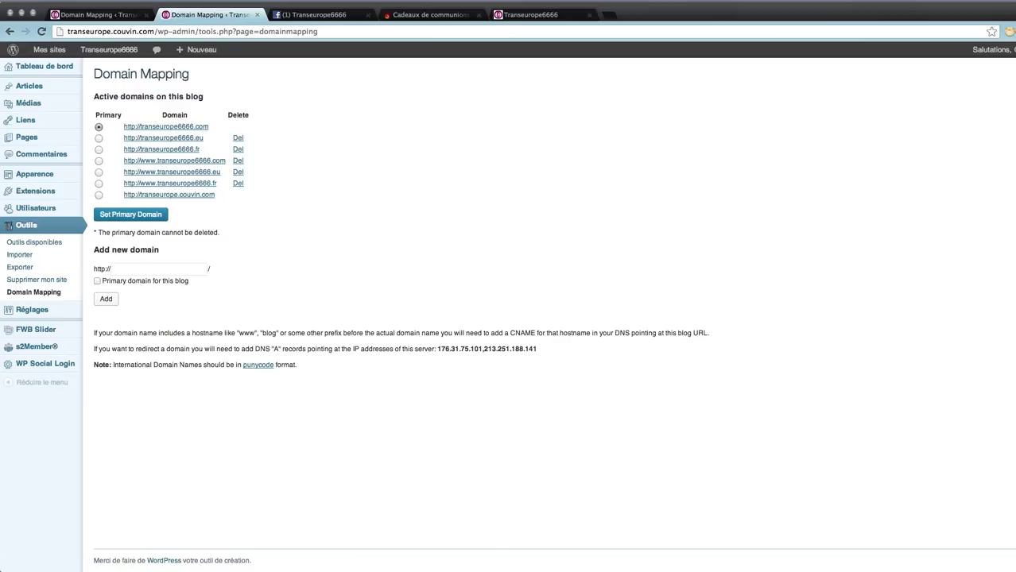
click(97, 171)
click(131, 214)
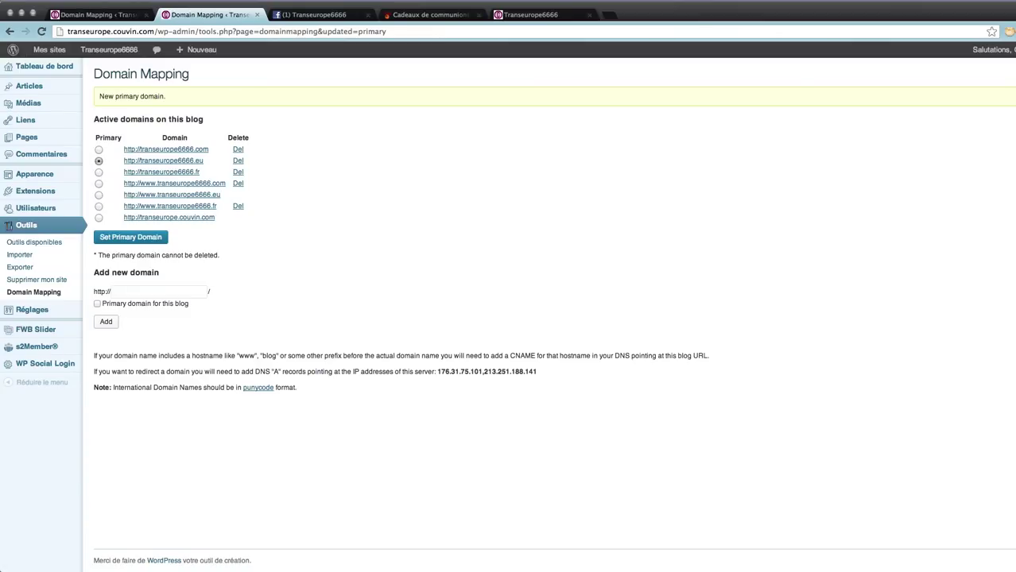
click(130, 237)
mouse_move(109, 49)
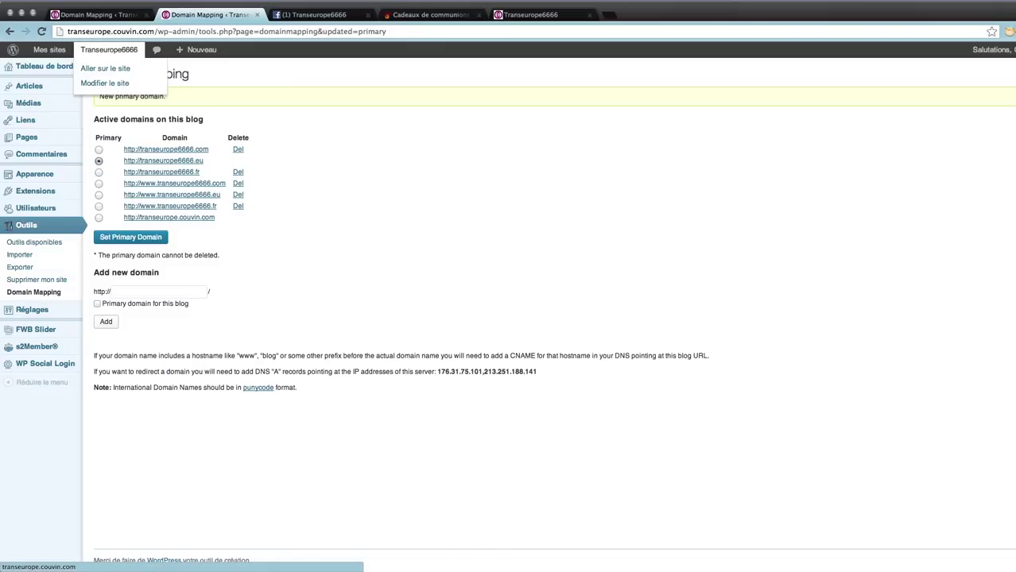
click(104, 69)
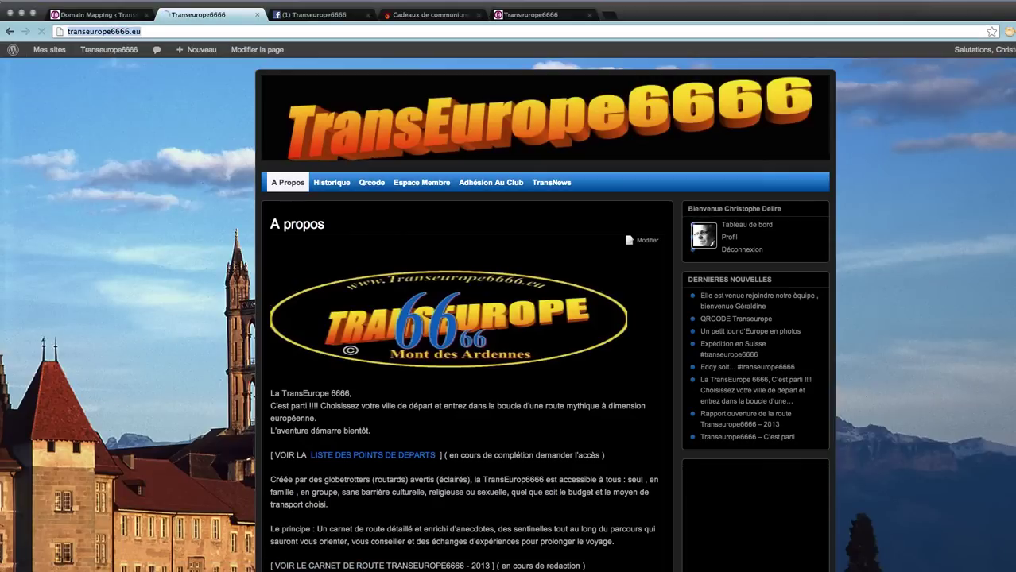
key(super+l)
text(www.transeur)
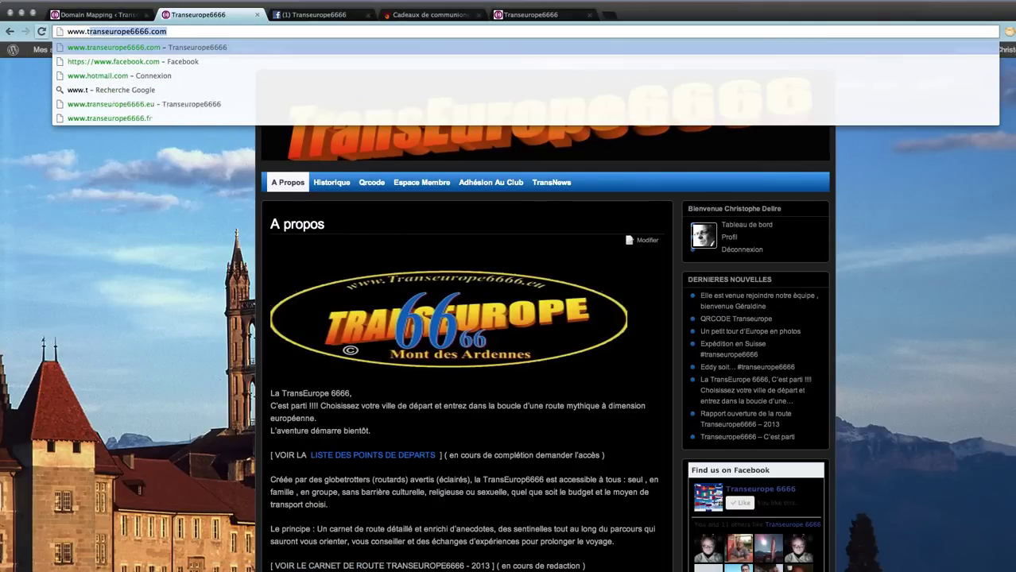
text(ope6666.com)
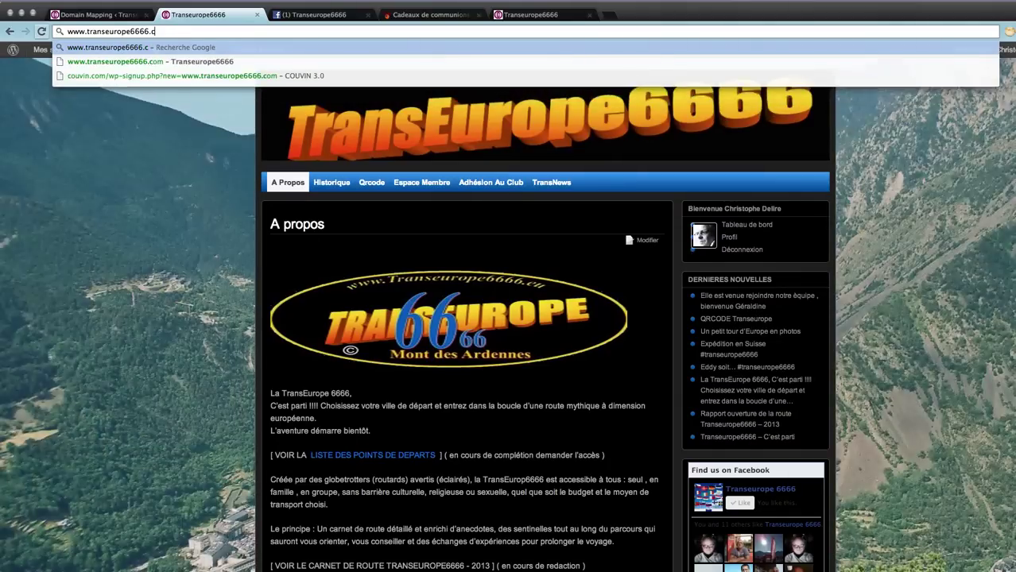
key(BackSpace)
key(BackSpace)
key(BackSpace)
text(eu)
key(Return)
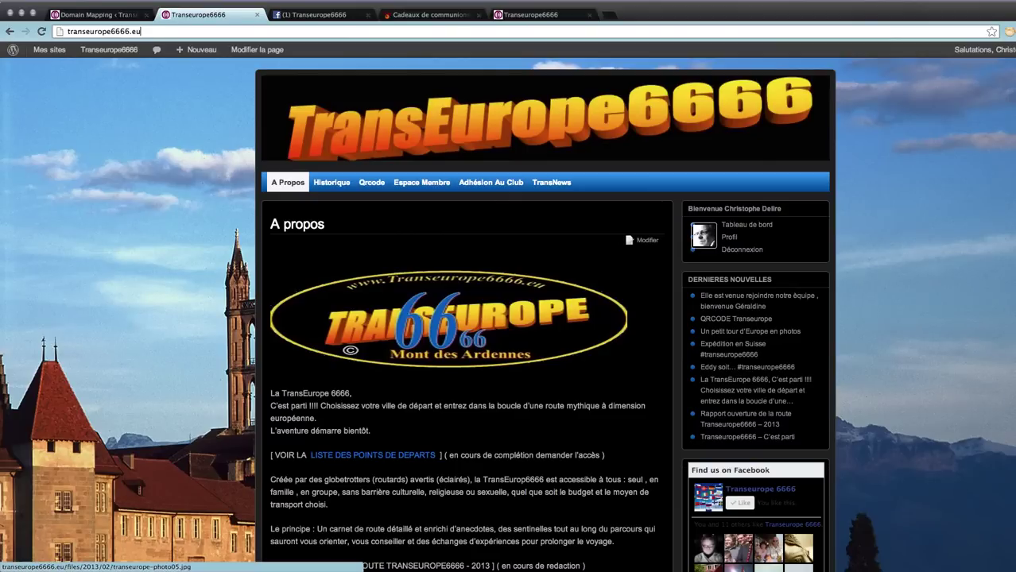
Step: Visit the Espace Membre, Adhésion Au Club and Historique pages on transeurope6666.eu
scroll(450, 302, down, 1)
scroll(450, 303, down, 3)
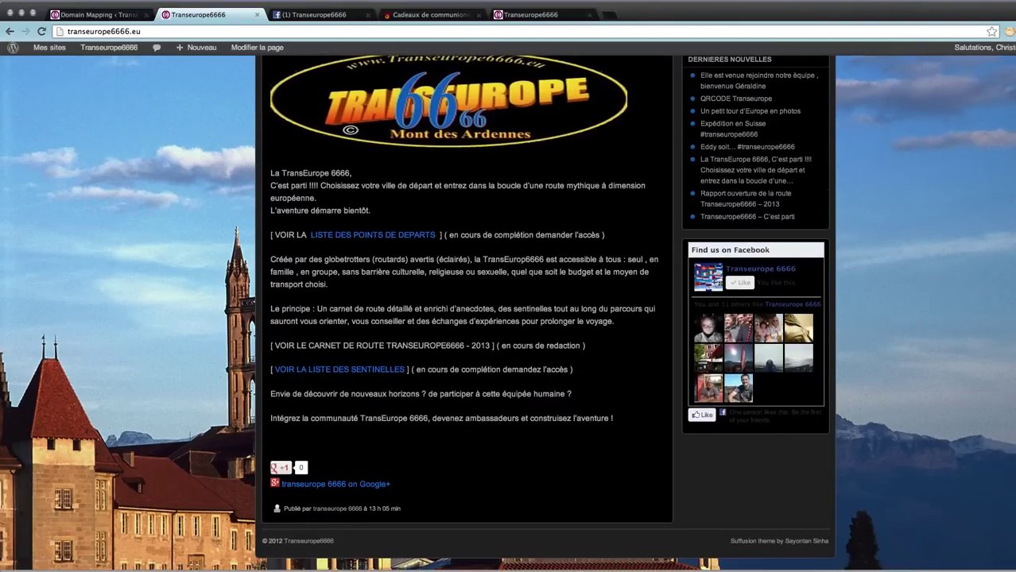
scroll(449, 302, up, 2)
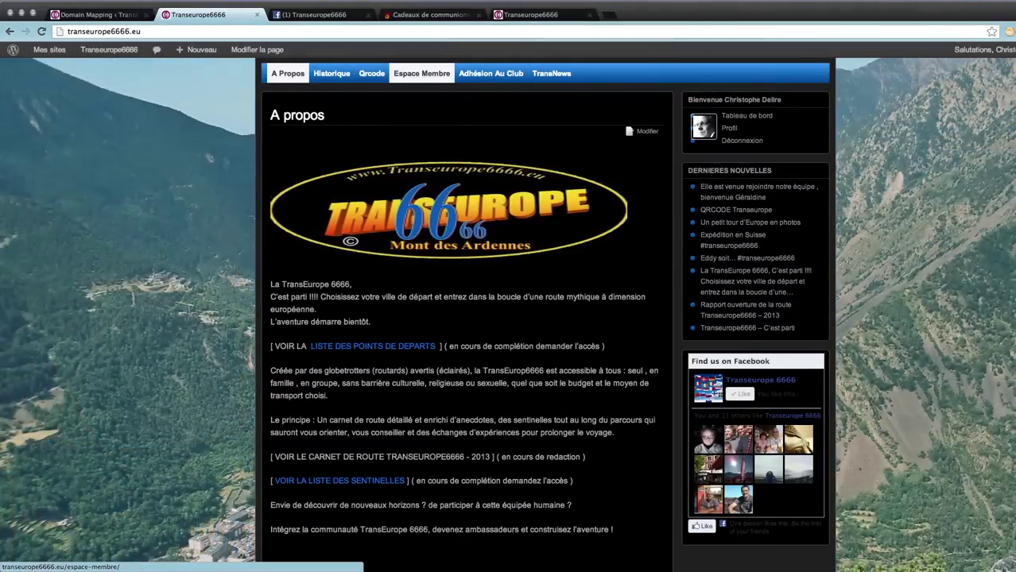
click(422, 73)
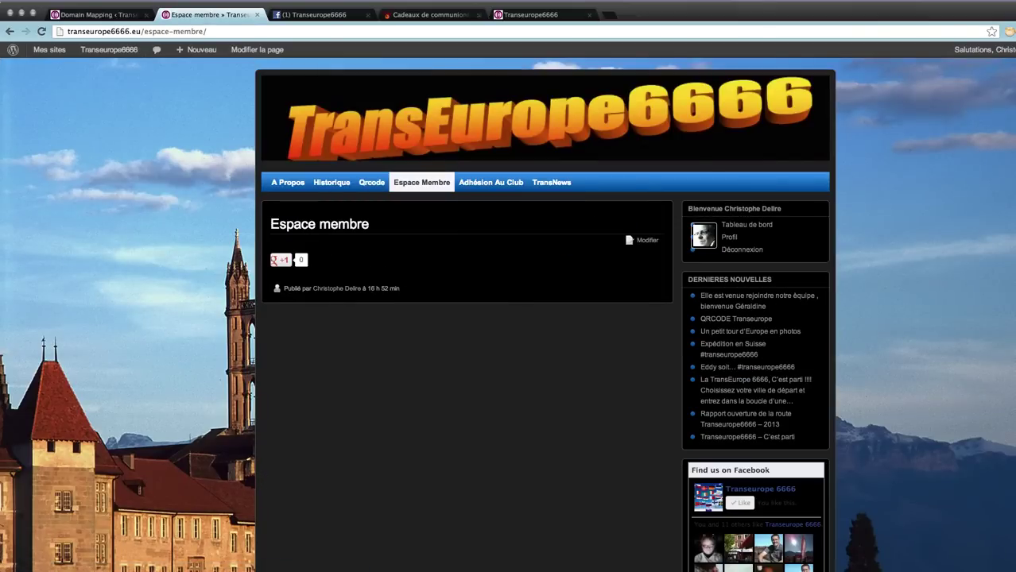
click(490, 182)
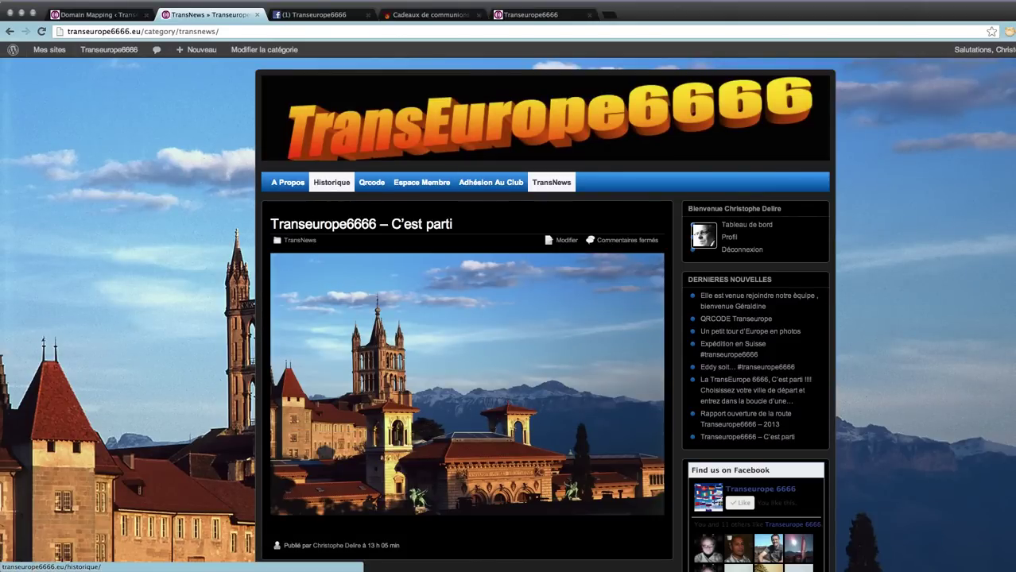
click(331, 182)
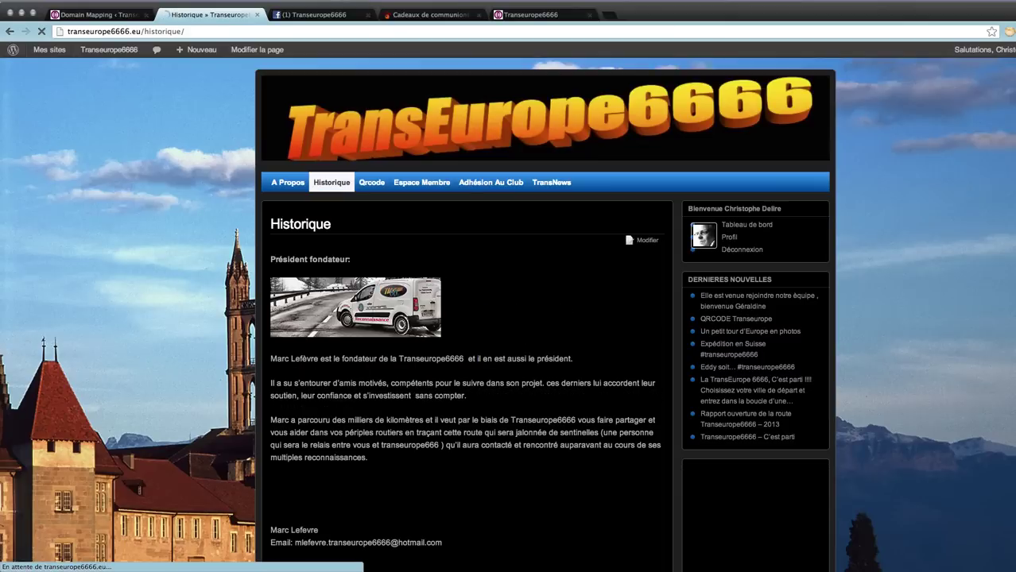
mouse_move(201, 50)
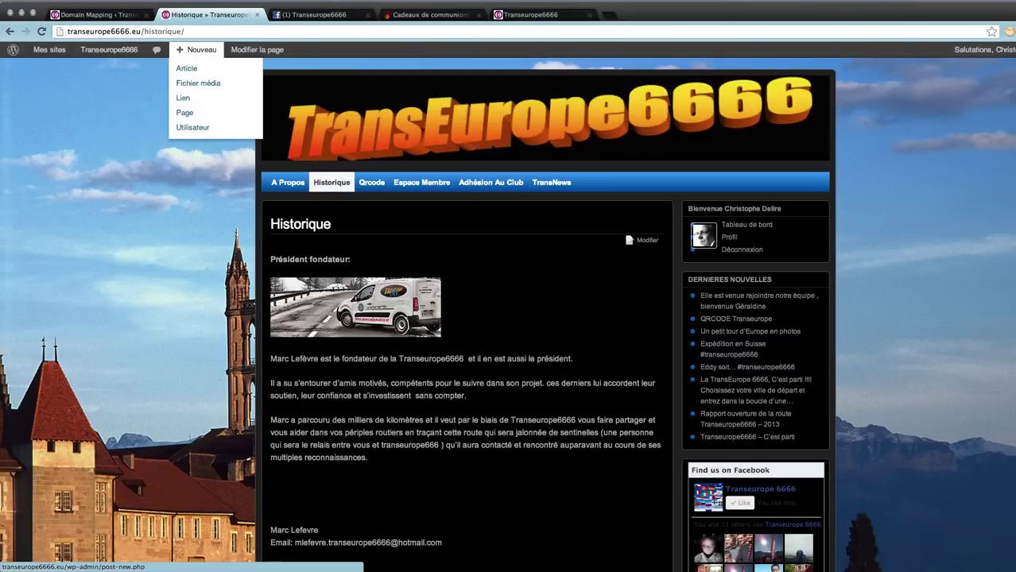
key(super+l)
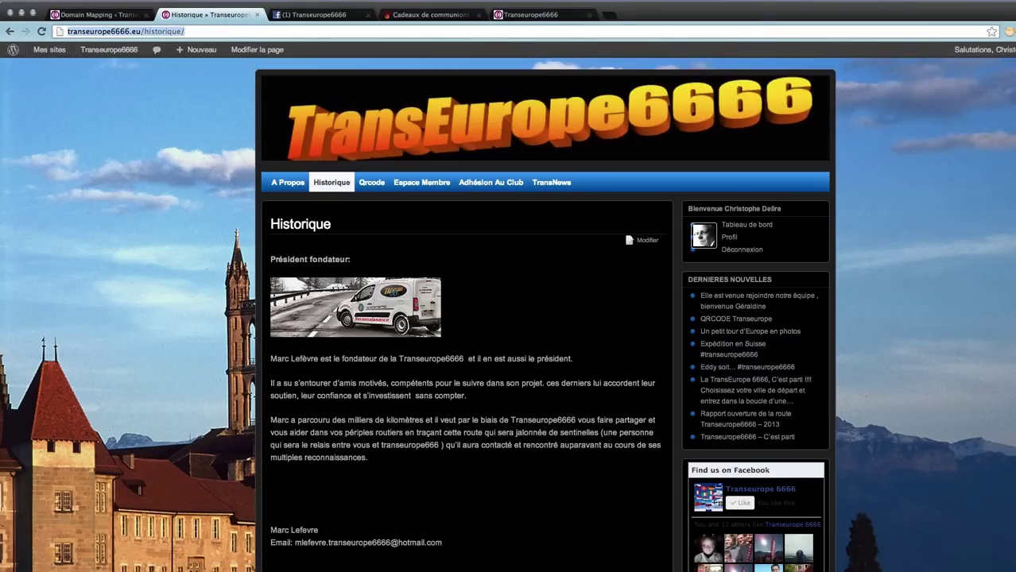
text(leonidas.couvin.com)
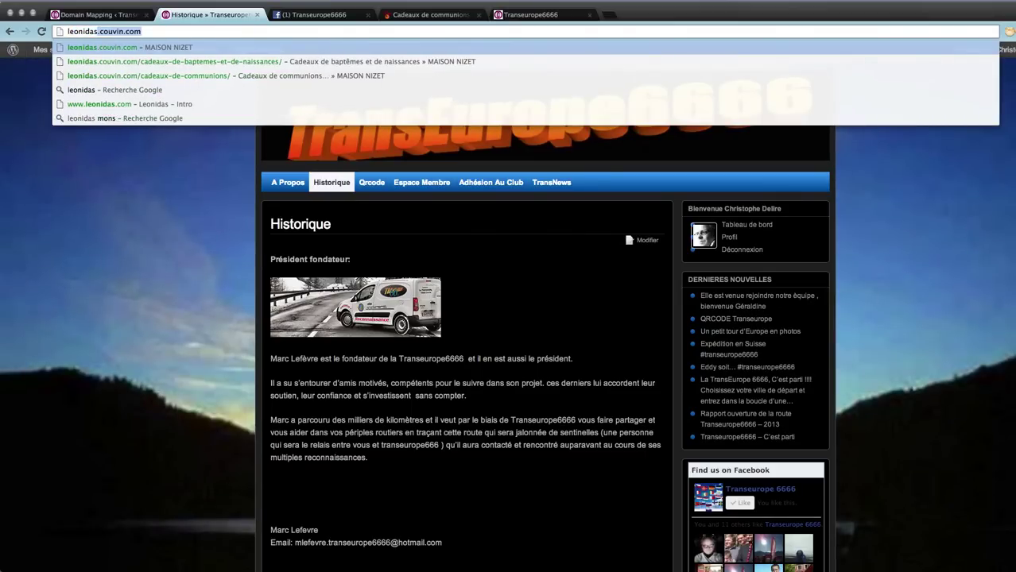
key(Return)
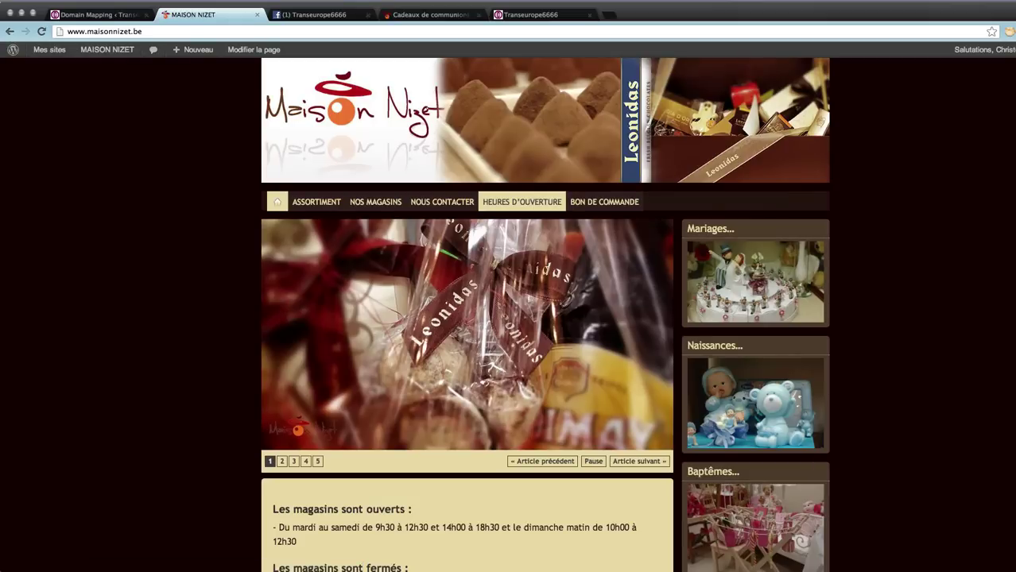
mouse_move(107, 49)
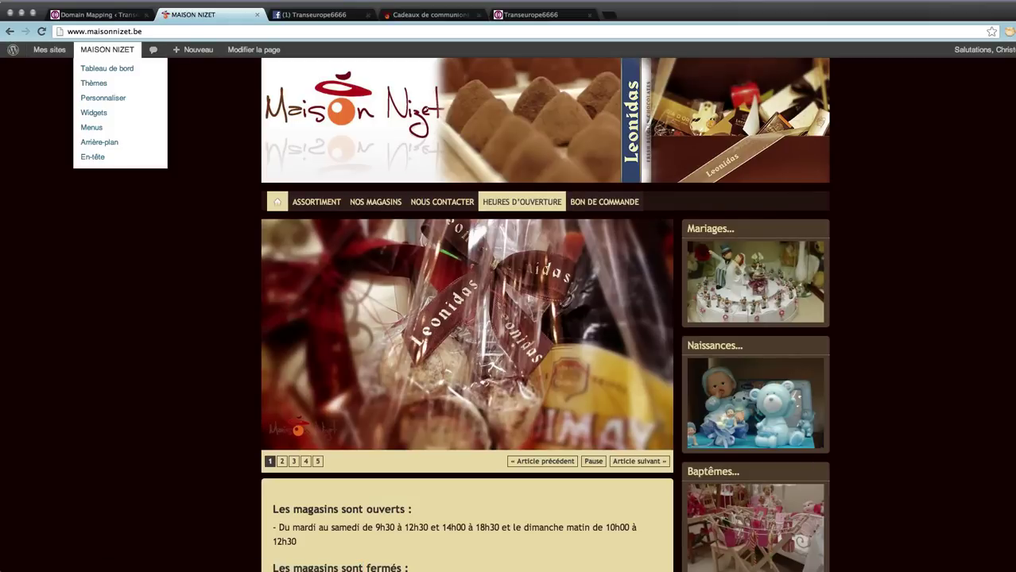
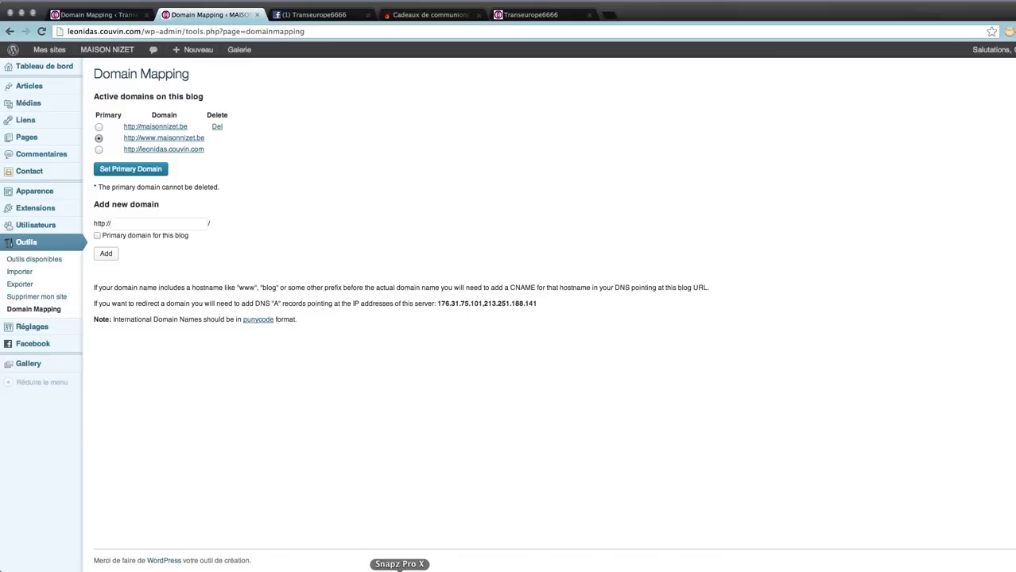
click(105, 68)
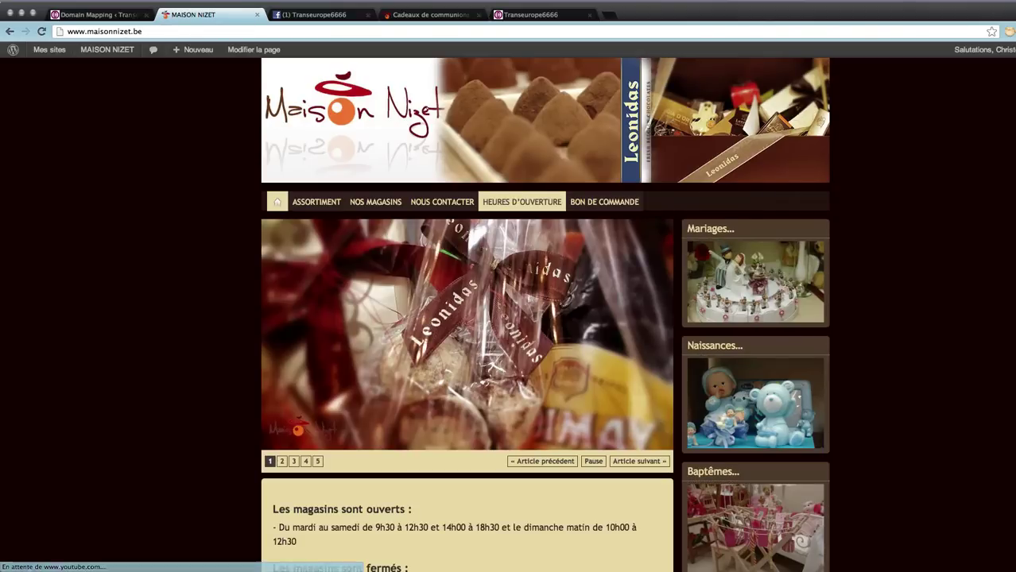
click(104, 31)
text(google.com)
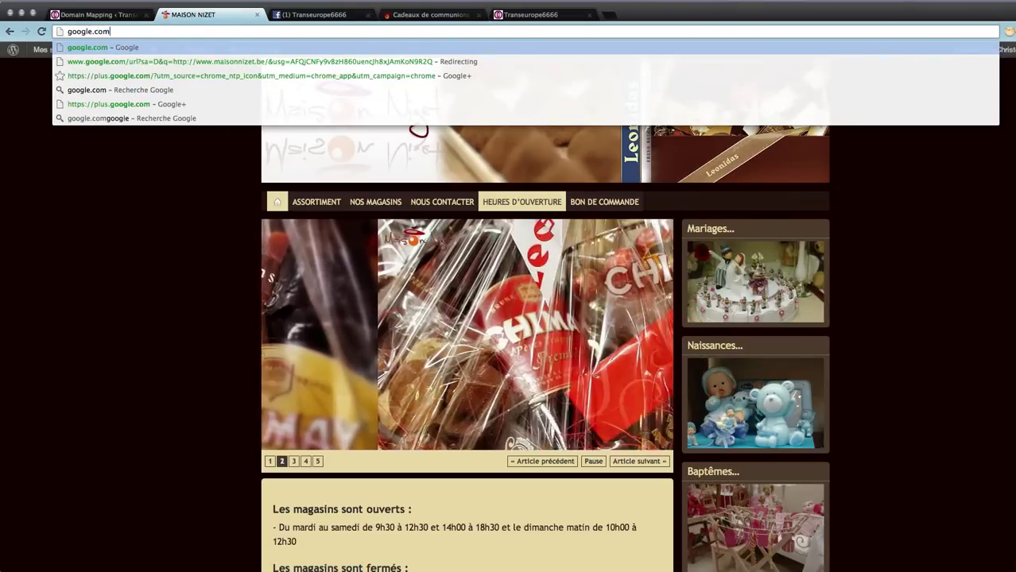
key(Return)
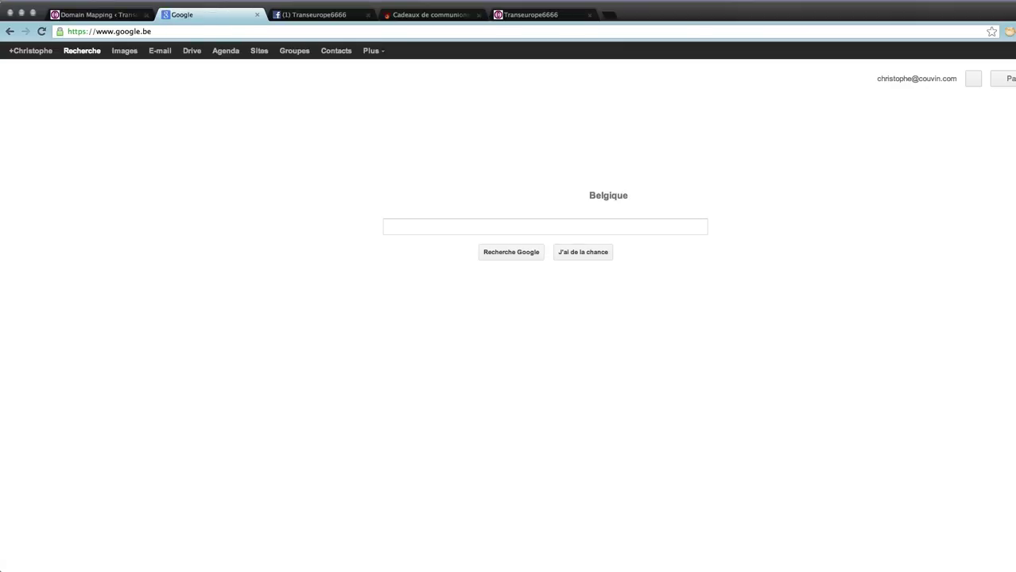
Step: Search Google for 'transeurope'
text(t)
key(BackSpace)
text(transeurope)
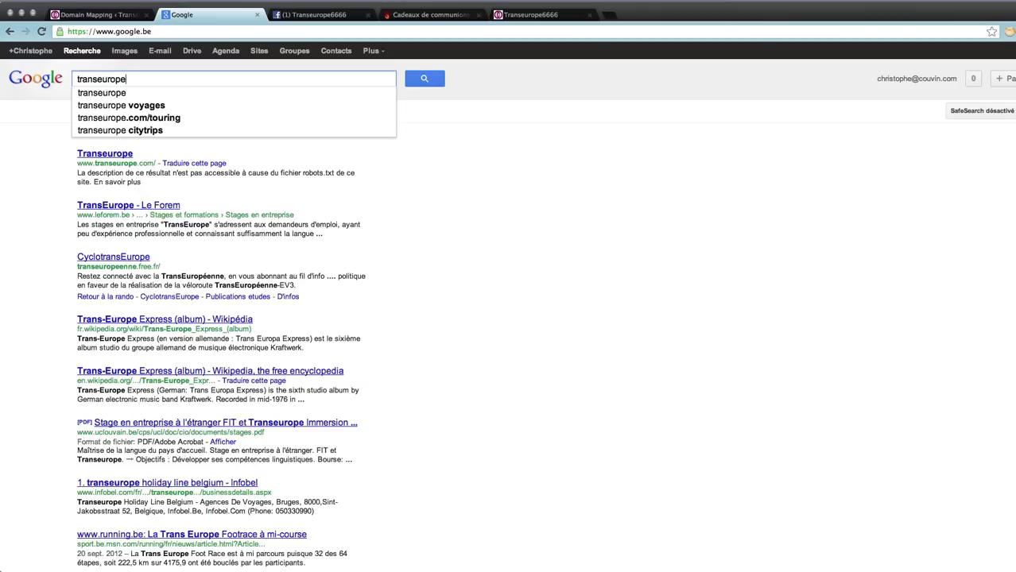
key(Return)
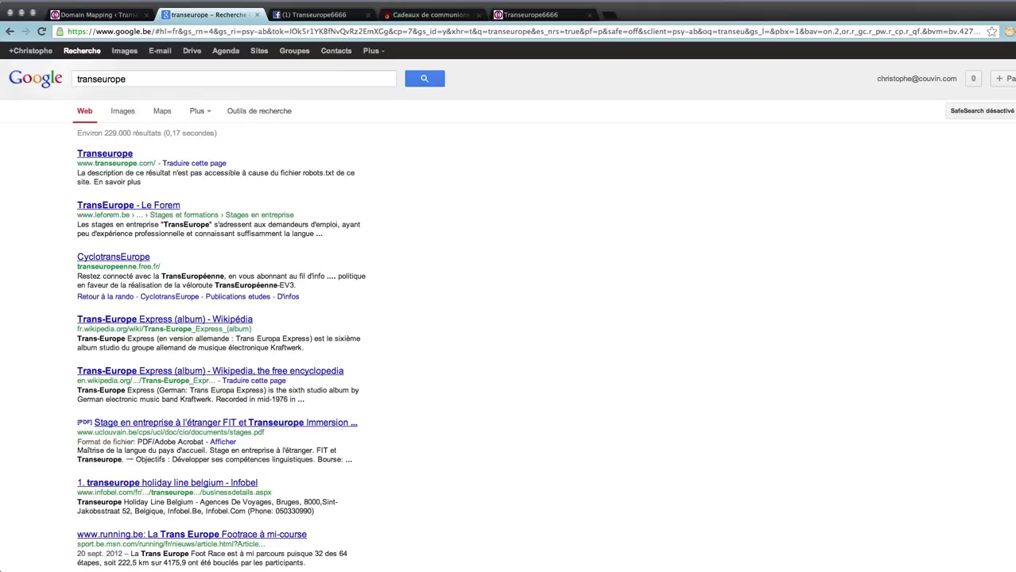
Step: Refine the search to 'transeurope couvin' and open the couvin.com Transeurope 6666 article
scroll(378, 218, down, 5)
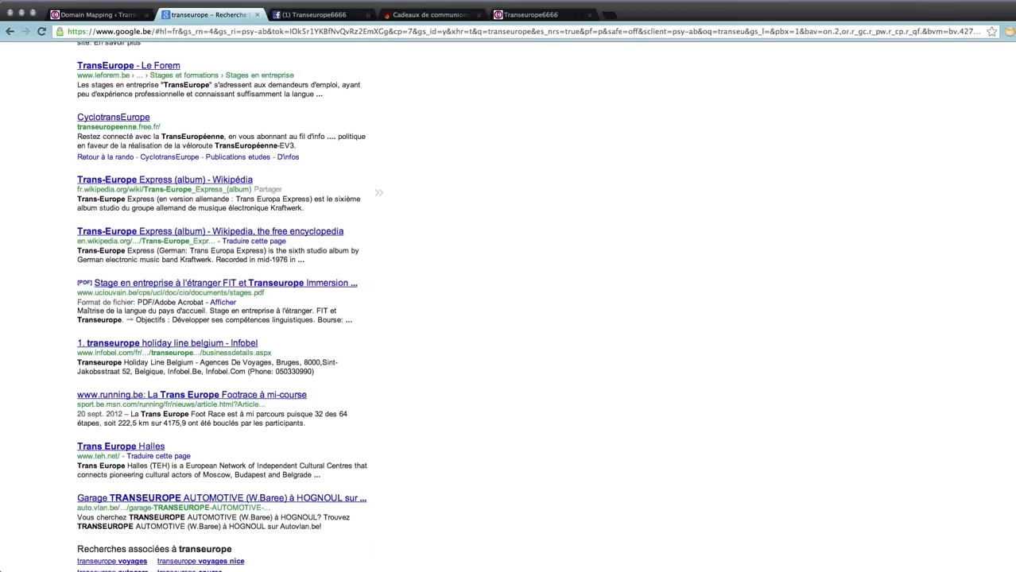
scroll(507, 310, up, 5)
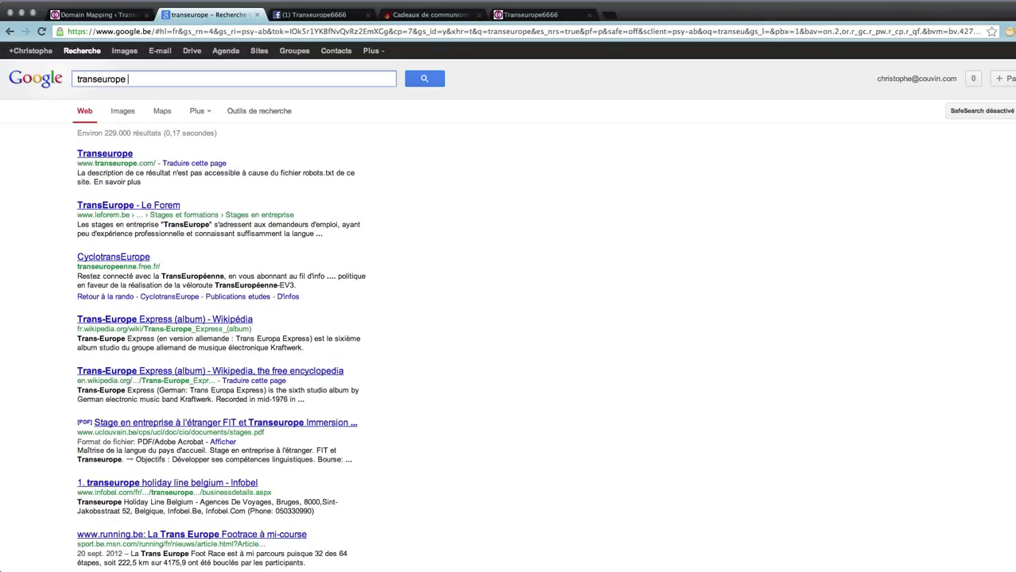
text(couvin)
key(Return)
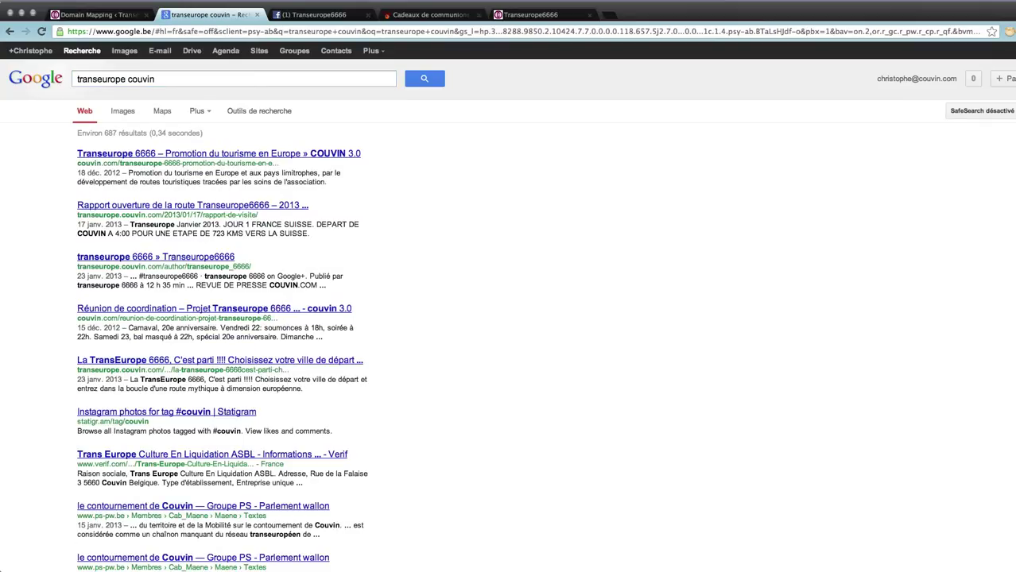
click(219, 154)
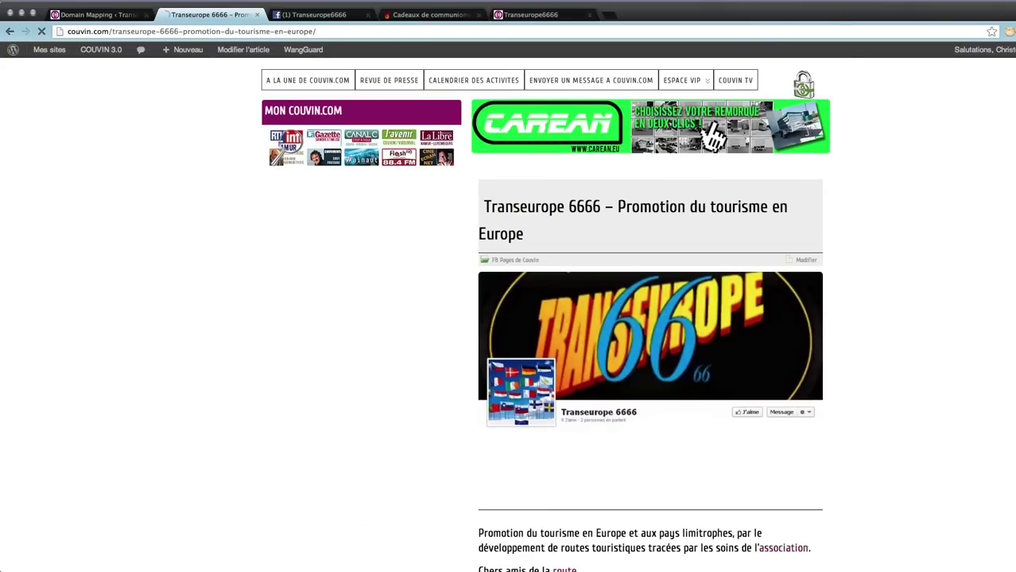
Step: Follow the article's Site Internet link under Liens Internet, which opens a 404 page in a new tab
scroll(509, 318, down, 2)
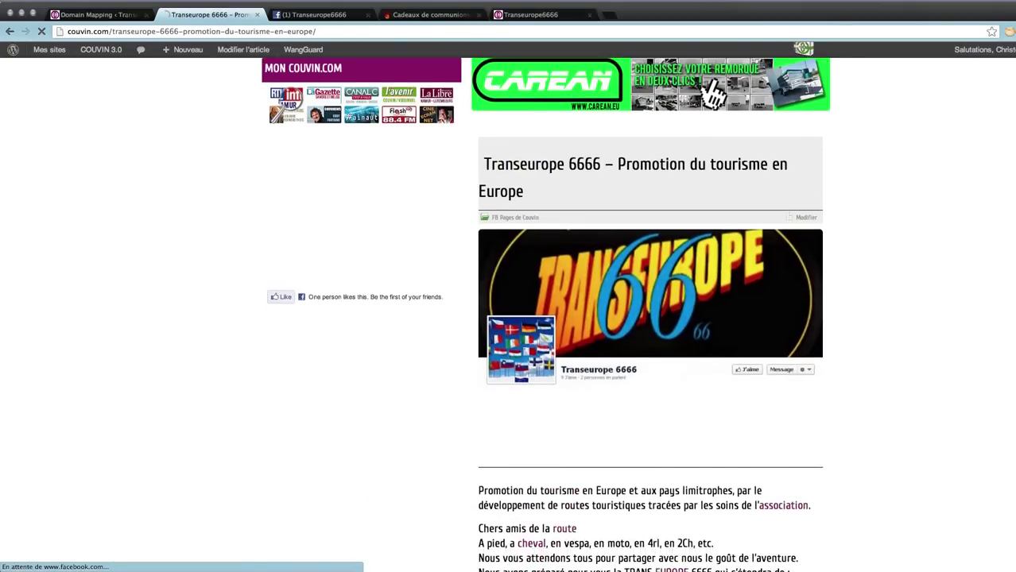
scroll(509, 318, up, 2)
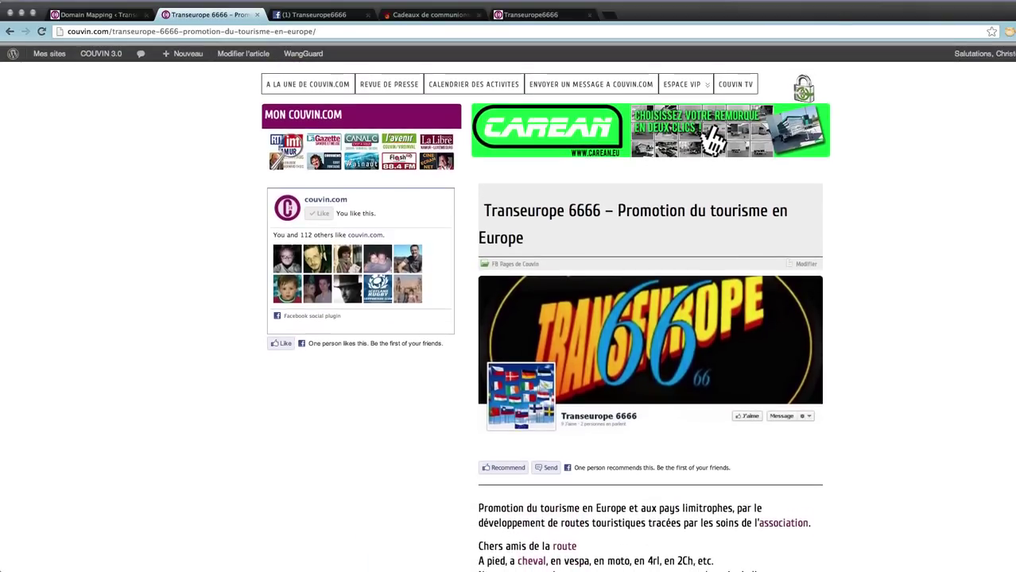
scroll(509, 318, down, 10)
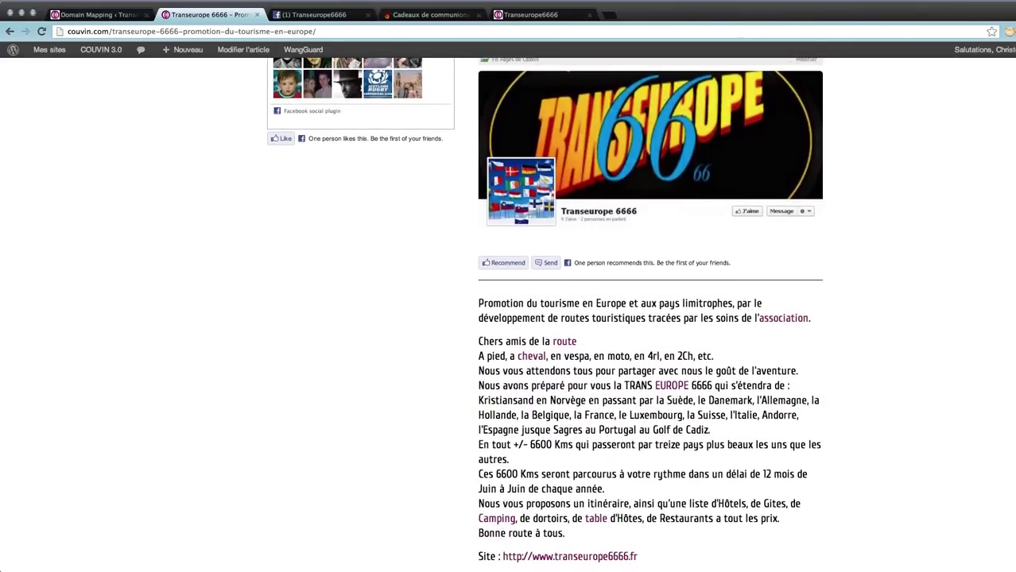
scroll(519, 376, down, 5)
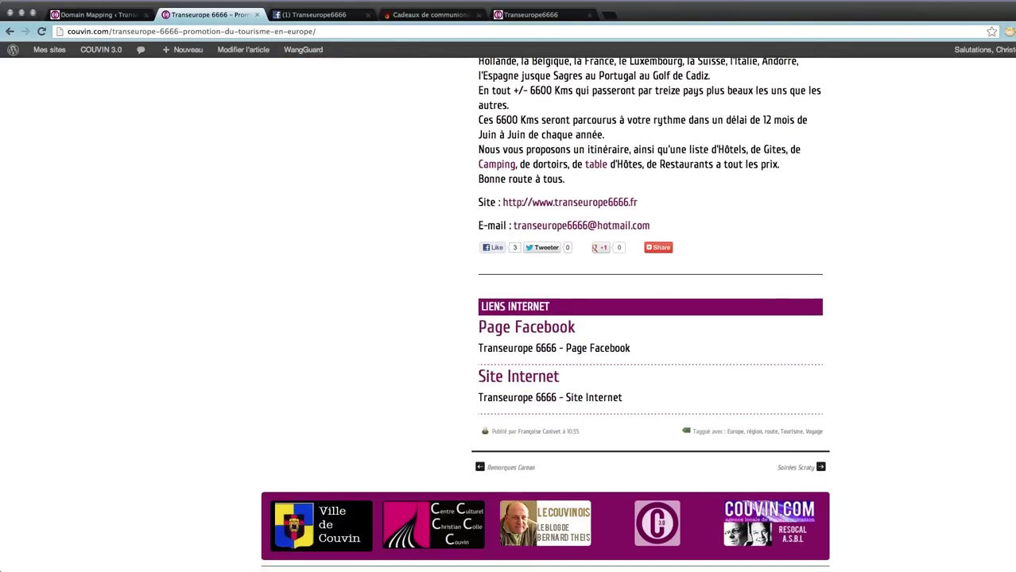
click(518, 376)
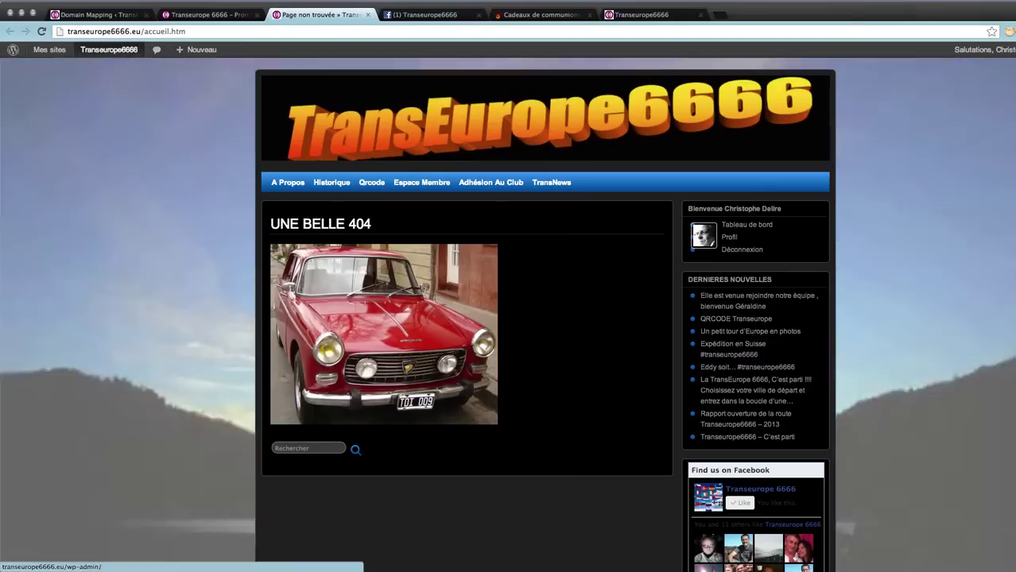
Step: Select accueil.htm in the TransEurope6666 address, then return to the couvin.com article tab
mouse_move(109, 49)
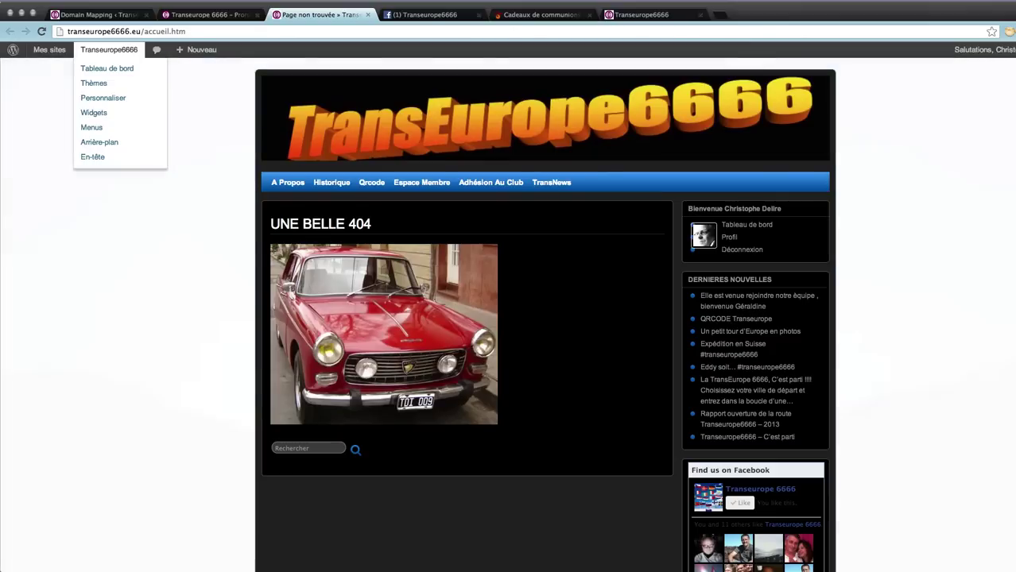
drag(144, 31, 186, 31)
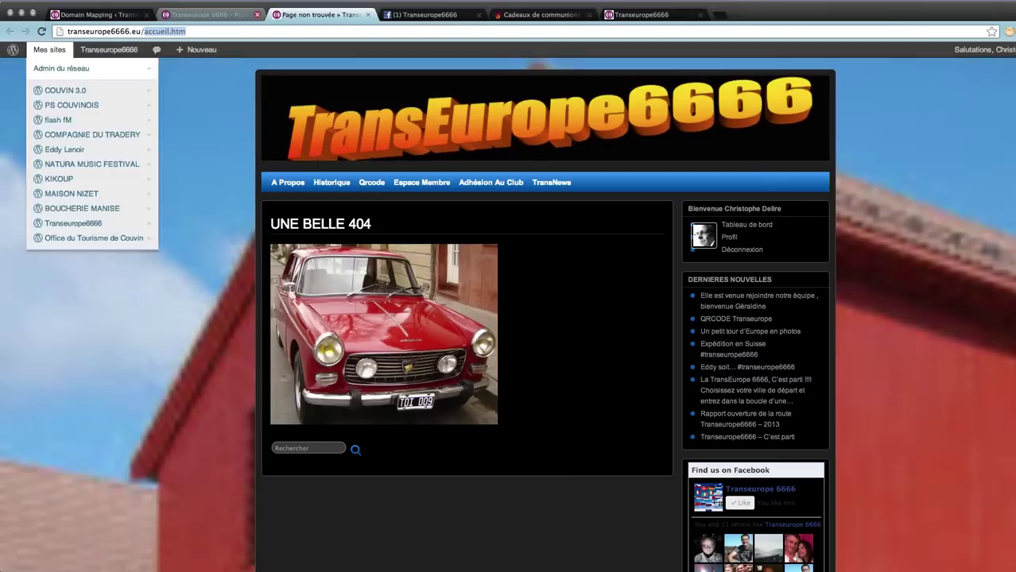
key(ctrl+shift+Tab)
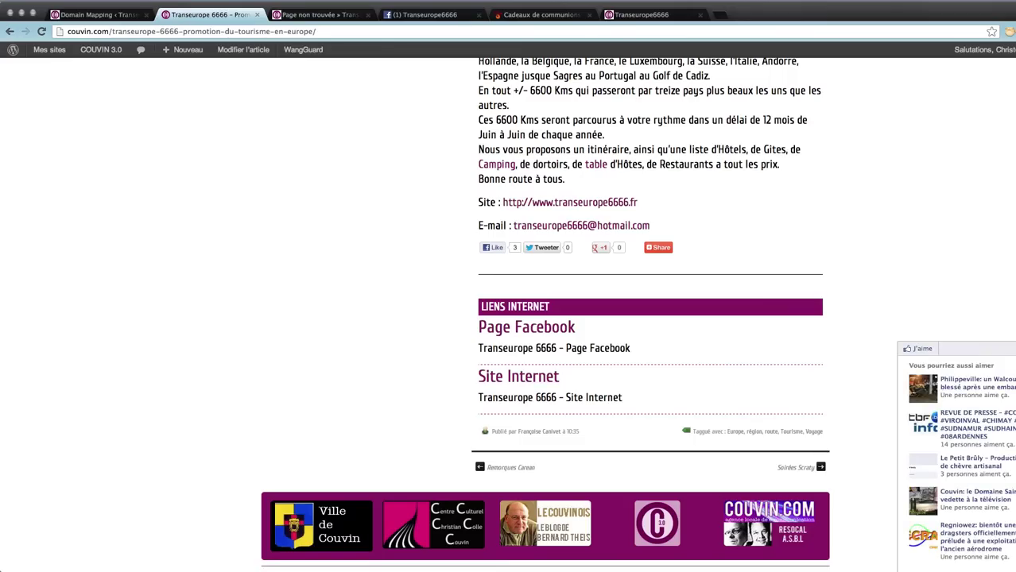
Step: Go back to the top and open 'Transeurope 6666 - Promotion du tourisme en Europe' in the editor
key(Home)
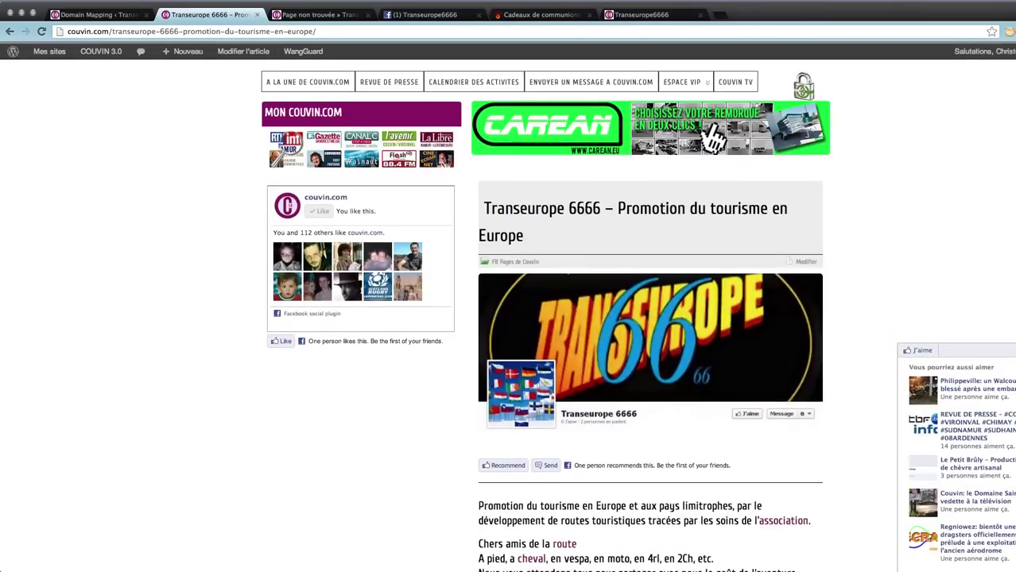
key(super+r)
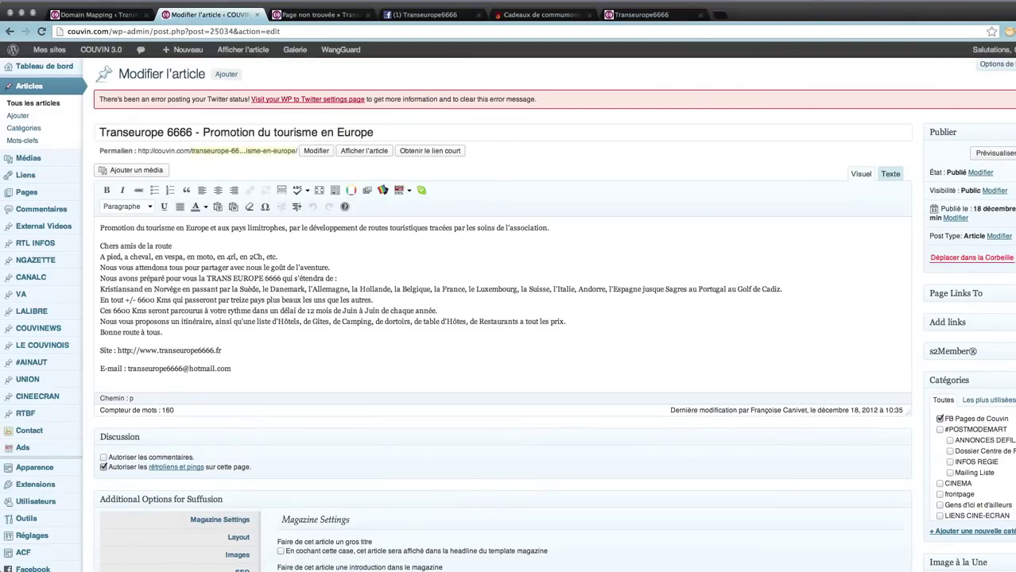
scroll(508, 318, down, 1)
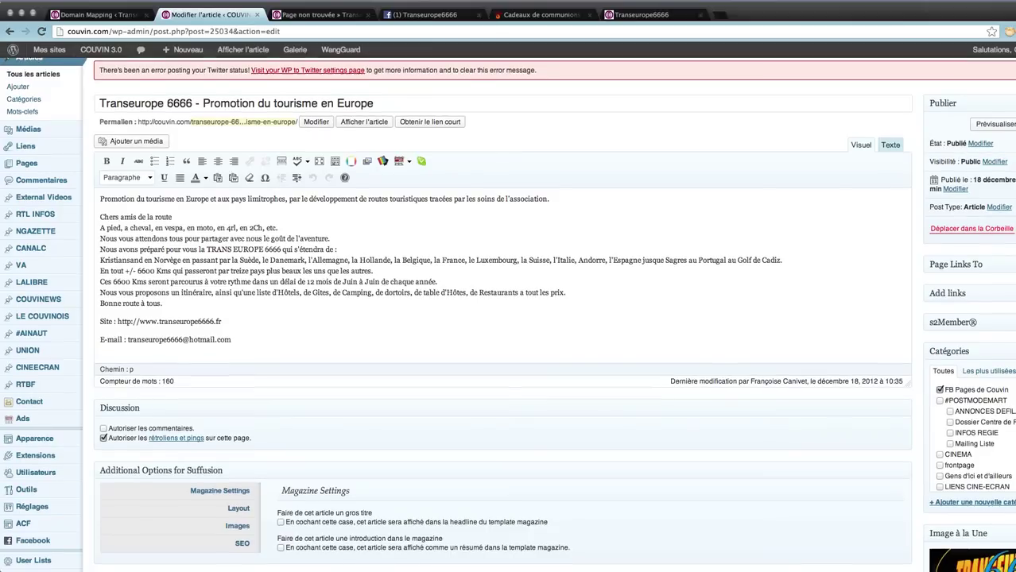
scroll(509, 318, down, 3)
scroll(509, 318, down, 4)
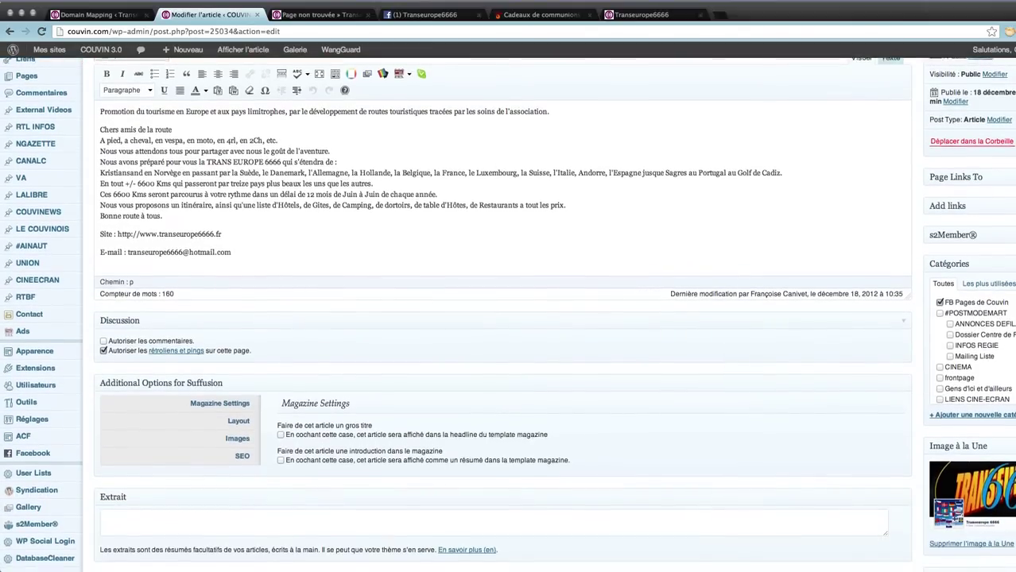
scroll(509, 318, up, 7)
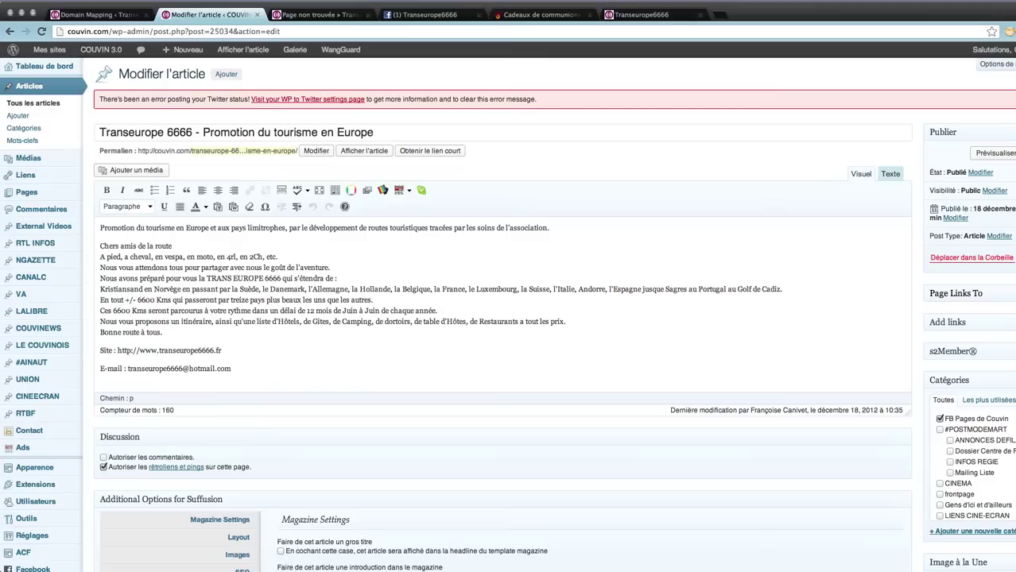
click(956, 294)
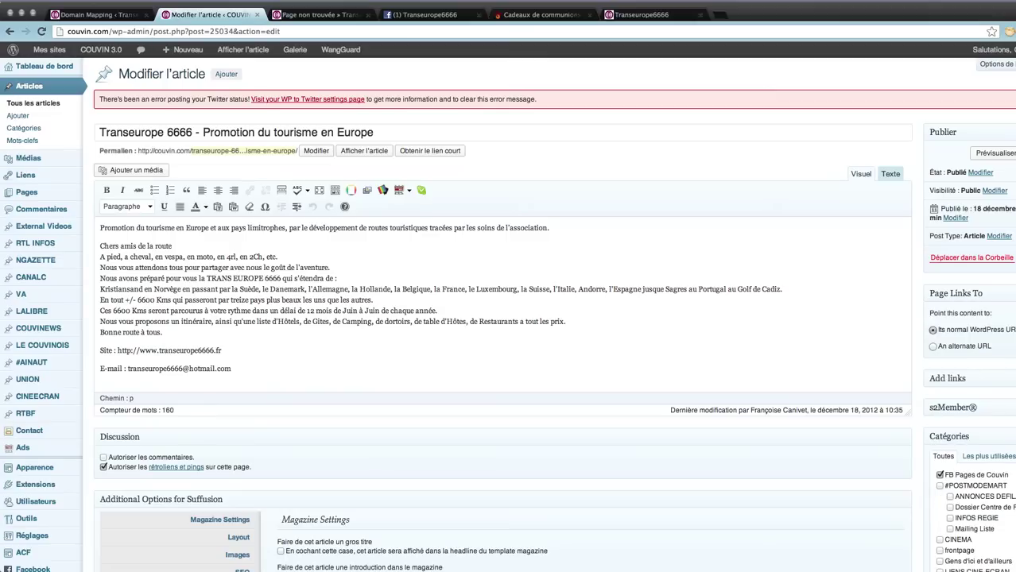
click(955, 294)
scroll(509, 318, down, 2)
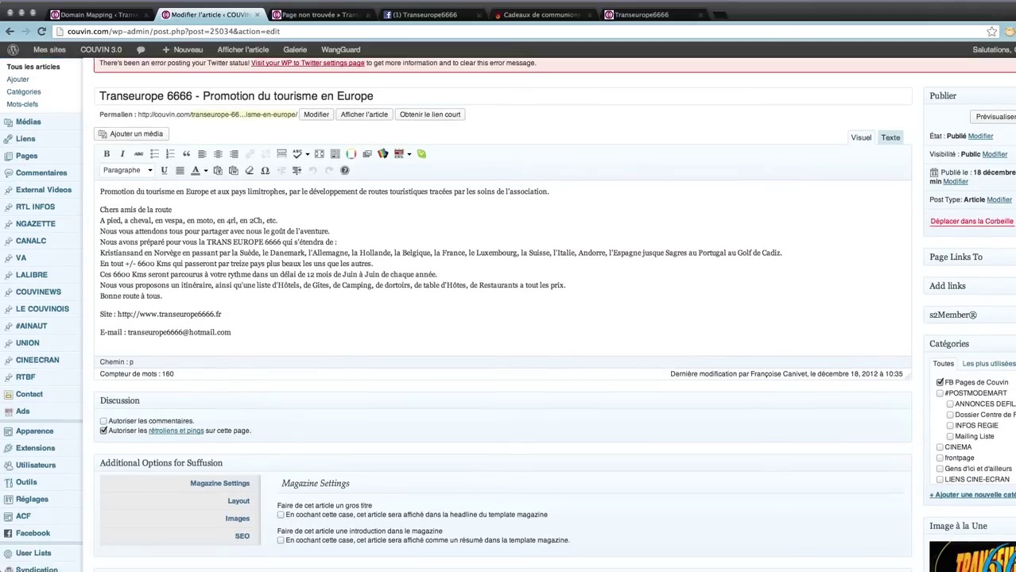
Step: Expand Add links and delete the article's old Site Internet link
click(948, 278)
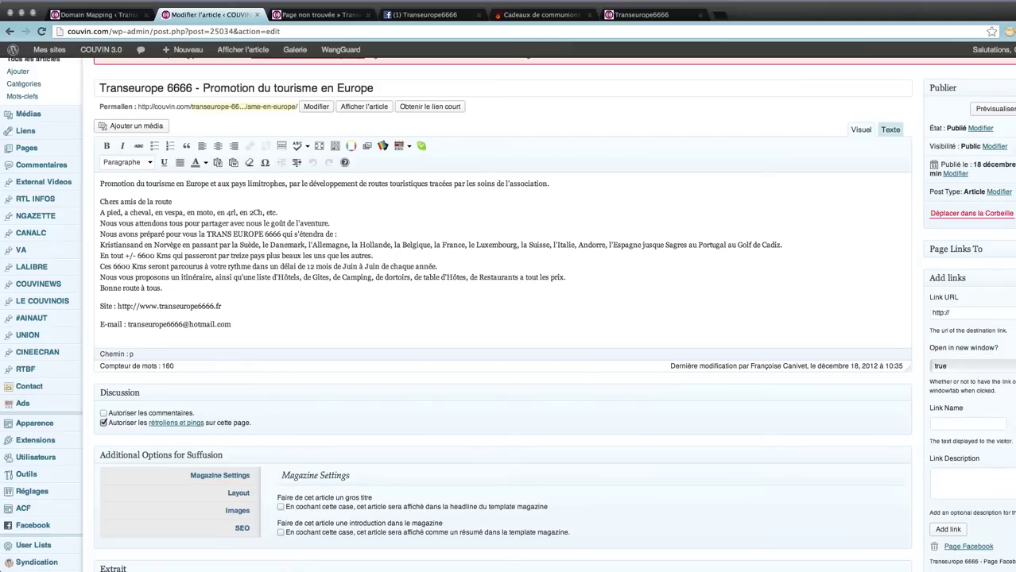
scroll(509, 318, down, 3)
scroll(962, 474, down, 1)
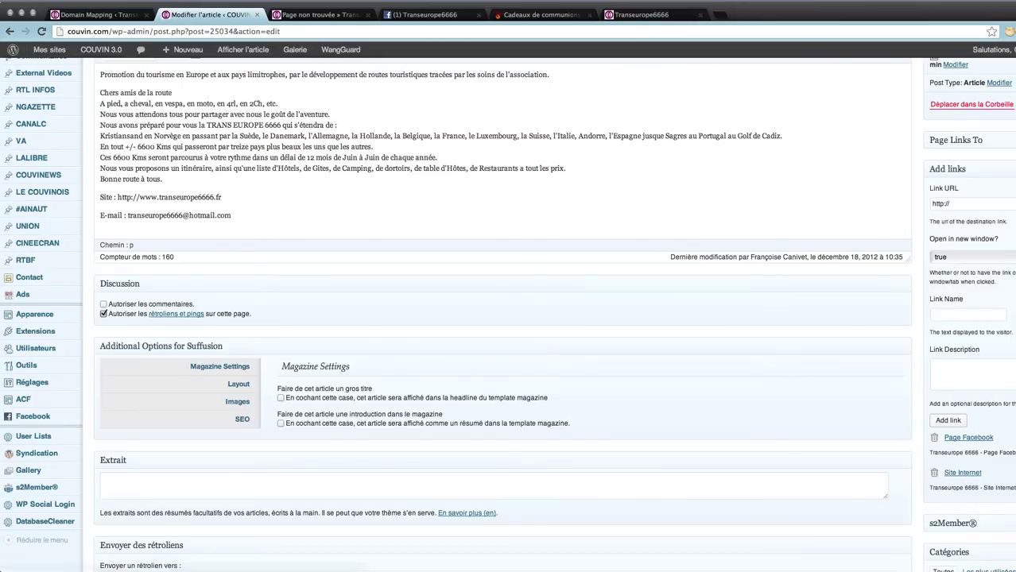
click(935, 472)
click(968, 314)
click(966, 203)
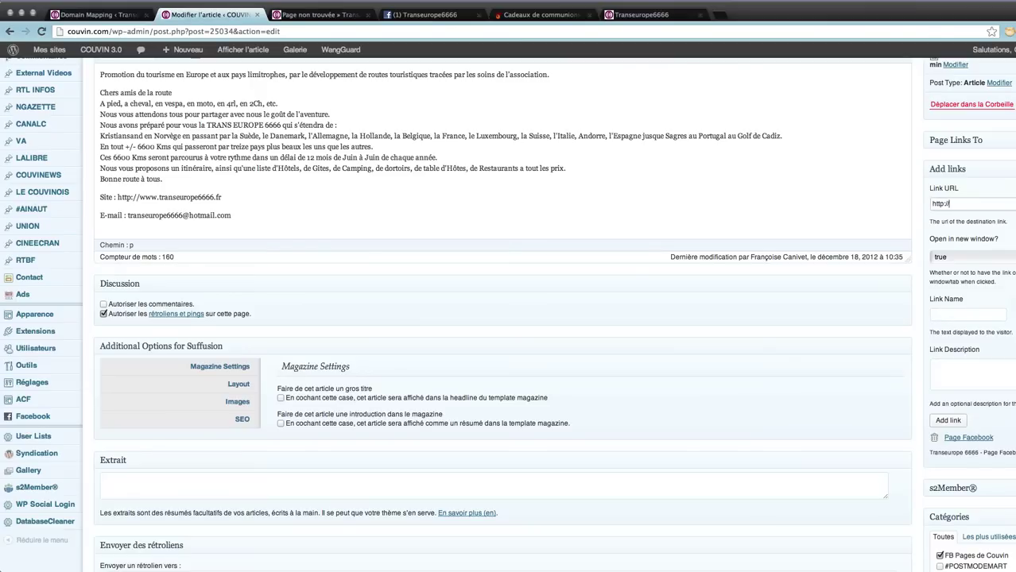
text(transeurope.eu)
click(969, 315)
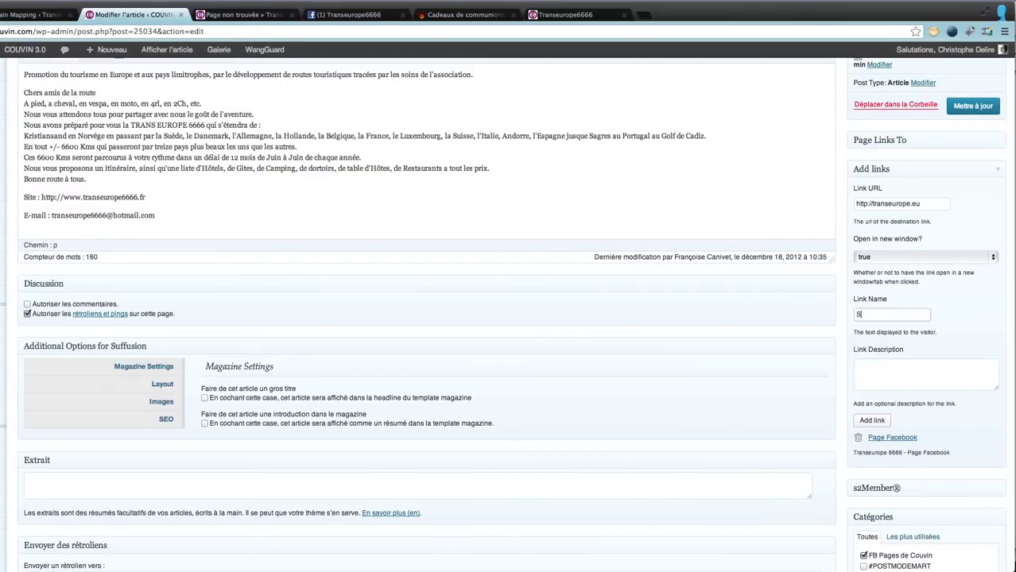
text(net)
key(Return)
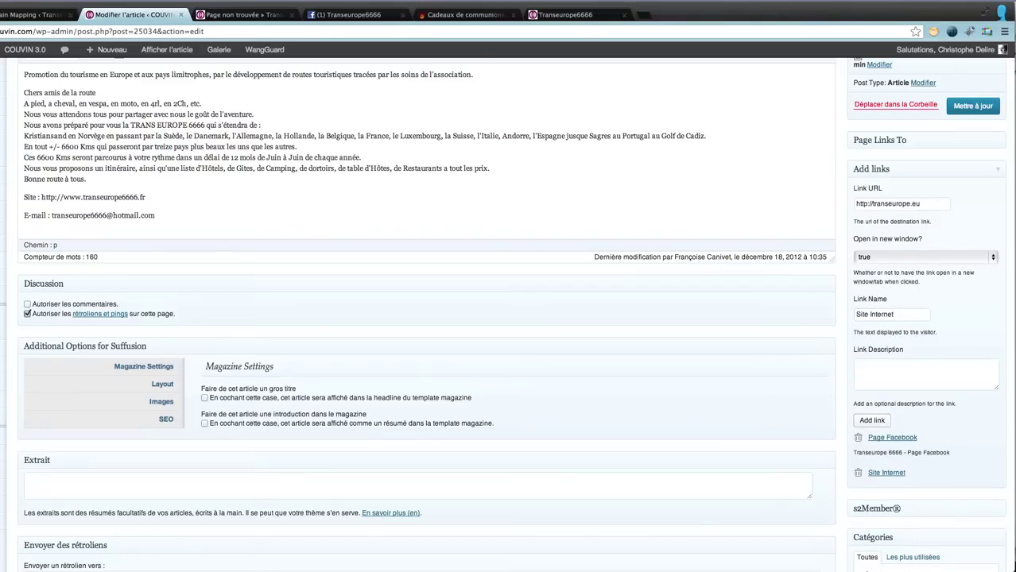
scroll(508, 318, up, 5)
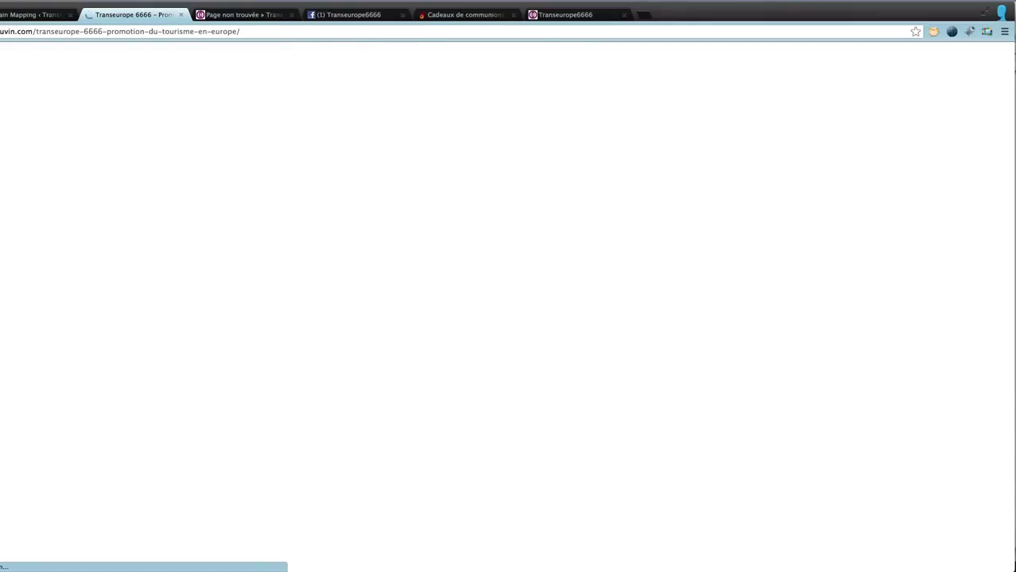
Step: On the published article, follow Site Internet under LIENS INTERNET to open transeurope6666.eu's 'A propos' page
scroll(508, 318, down, 5)
scroll(508, 318, down, 3)
scroll(508, 318, up, 8)
scroll(508, 318, down, 10)
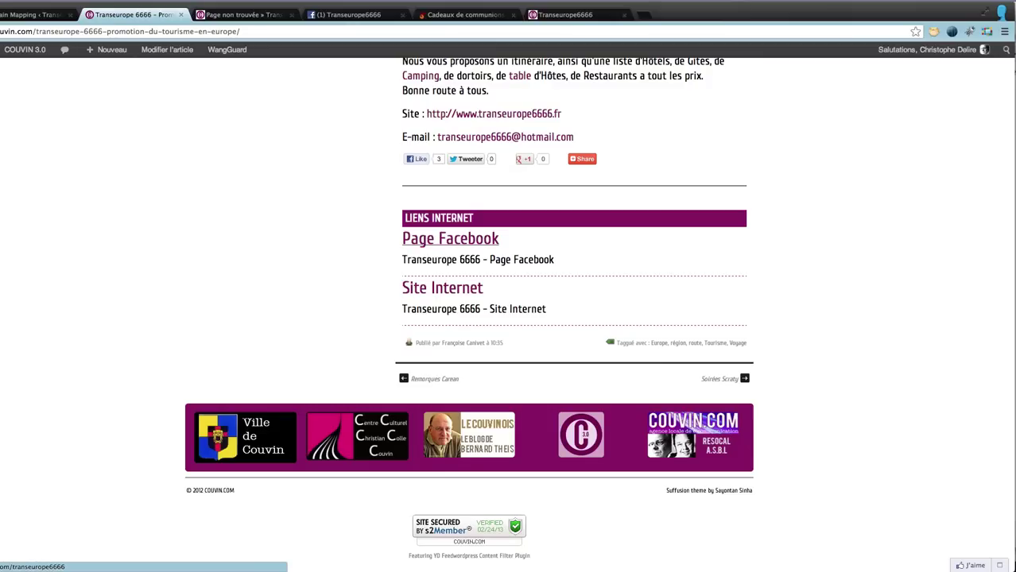
scroll(461, 238, up, 4)
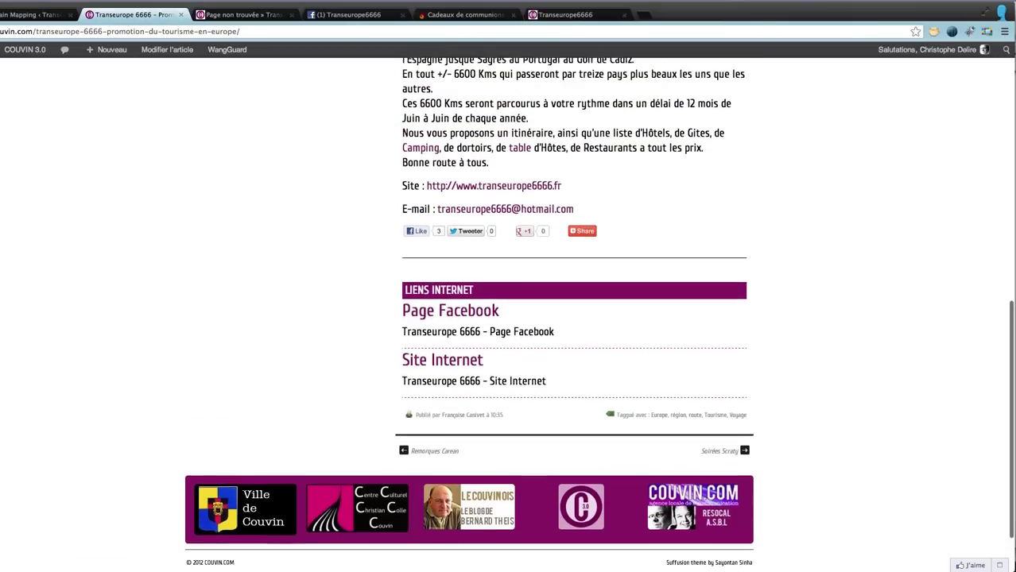
click(461, 236)
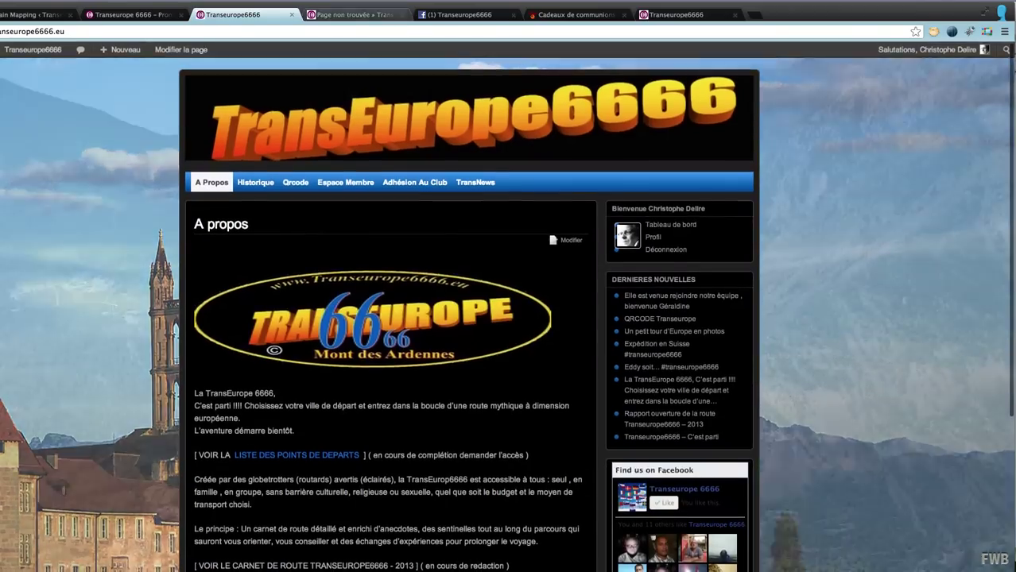
Step: Close the 'Page non trouvée' tab, glance at the Facebook group, and return to the TransEurope6666 tab
key(ctrl+Tab)
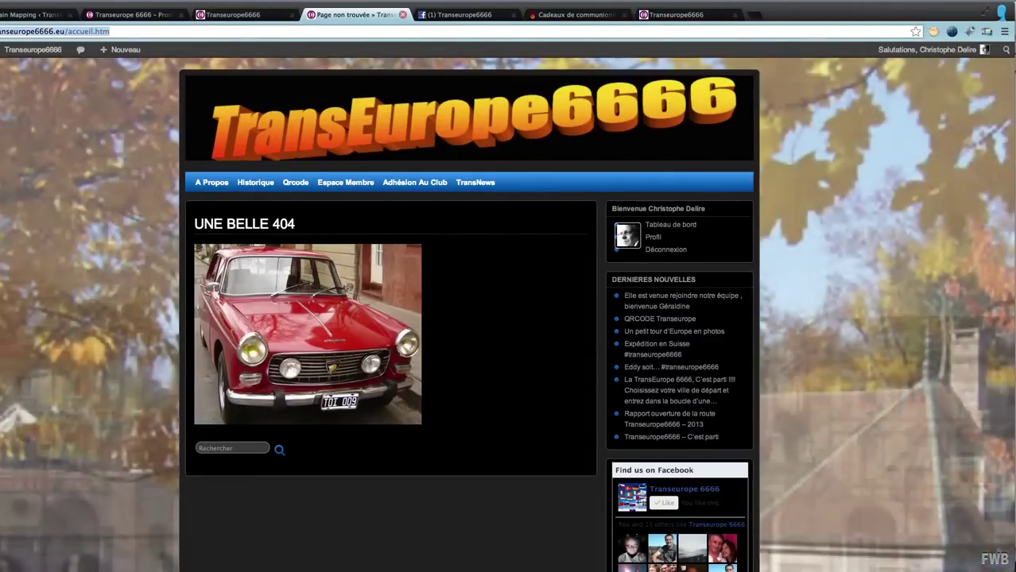
click(402, 14)
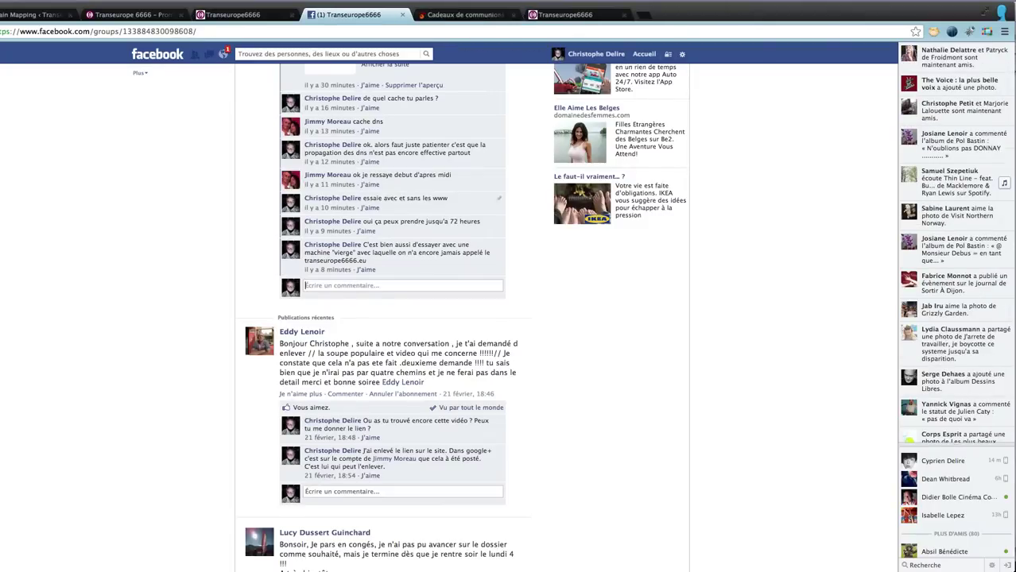
scroll(259, 125, up, 6)
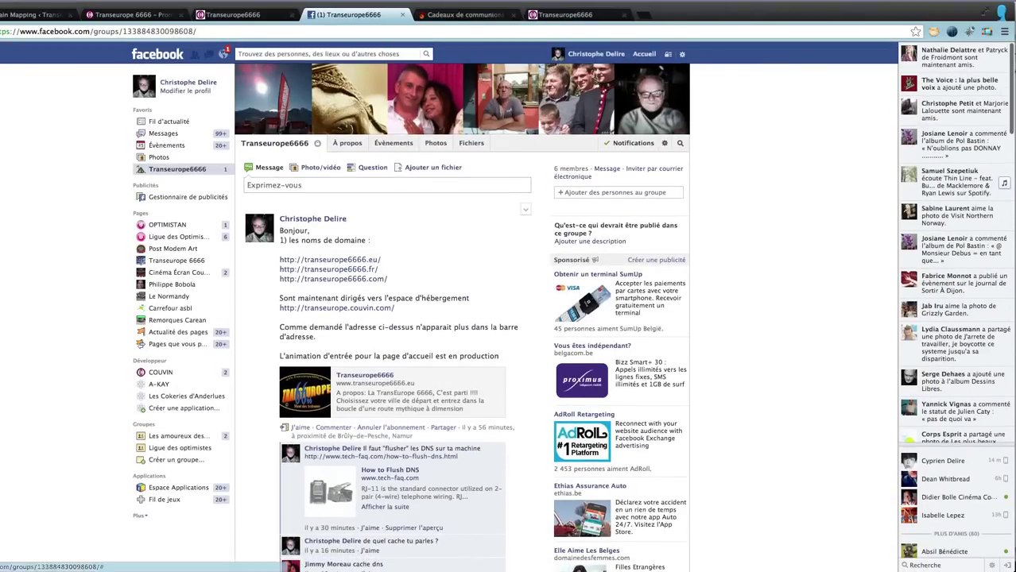
scroll(259, 125, down, 3)
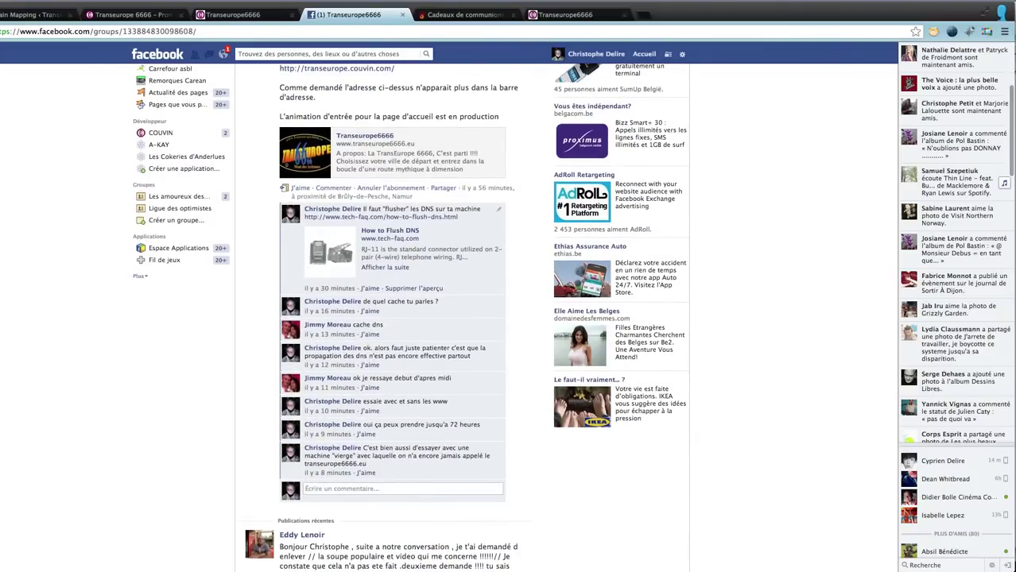
scroll(382, 318, up, 3)
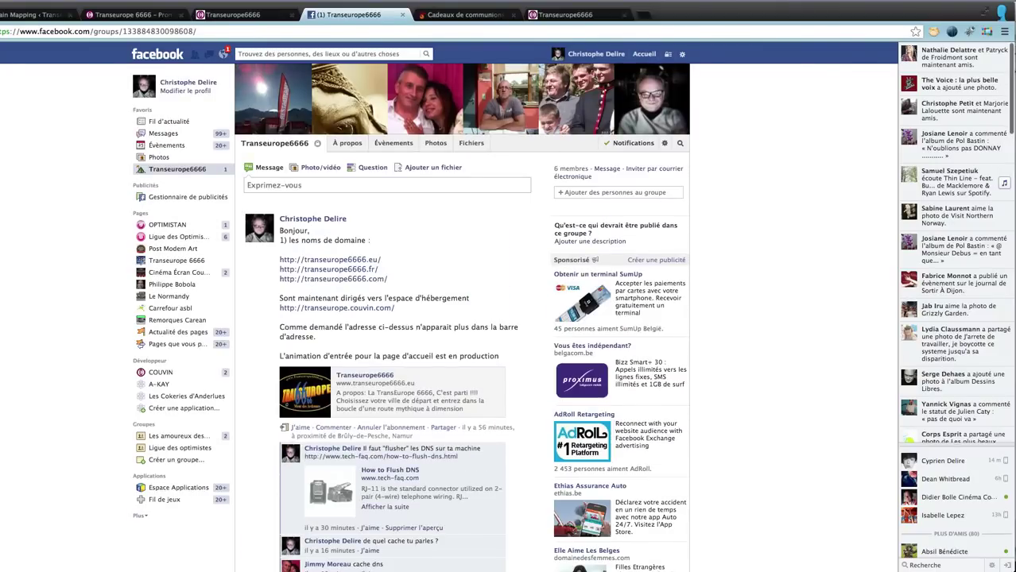
key(super+l)
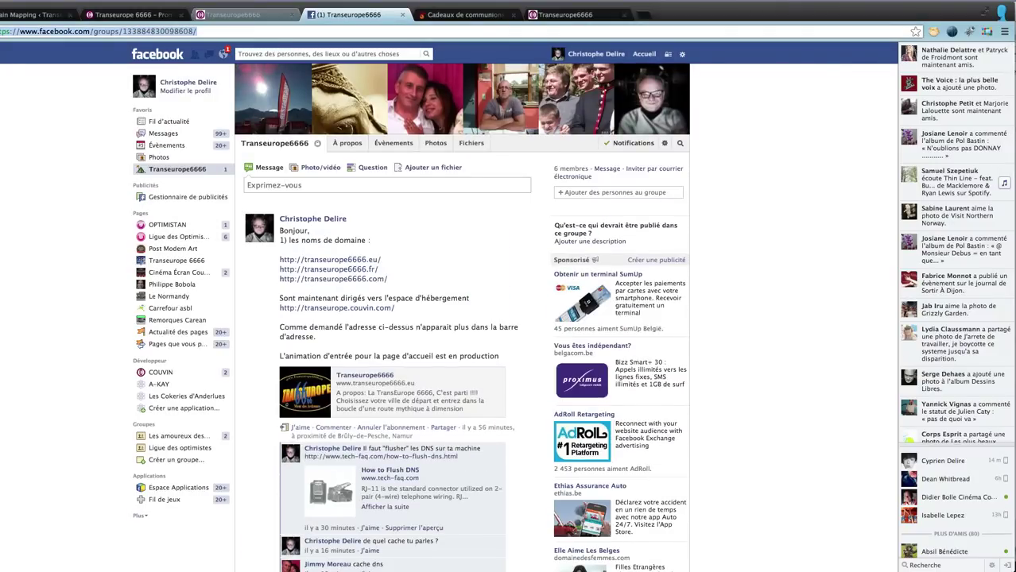
key(ctrl+shift+Tab)
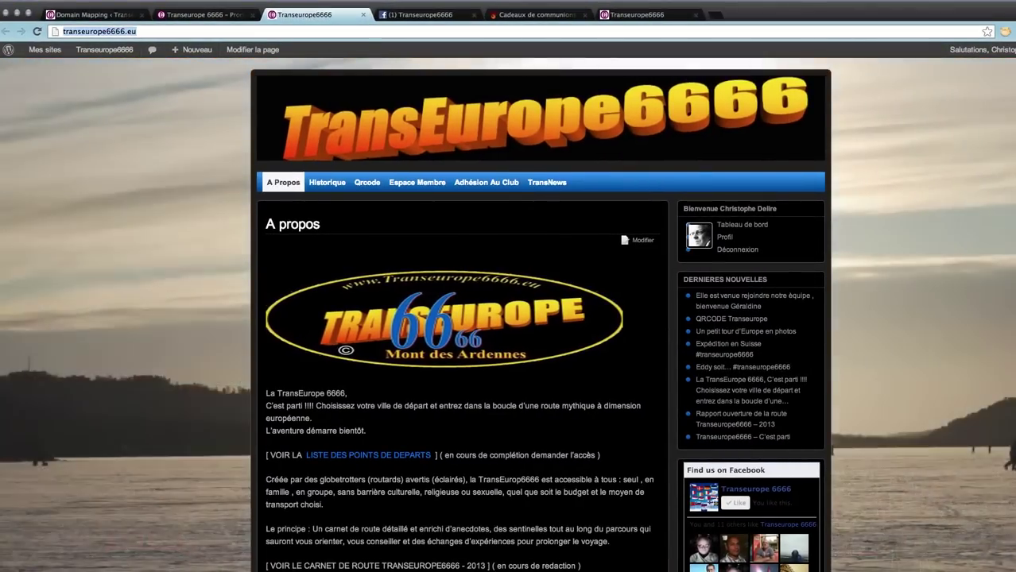
Step: Load the TransEurope6666 site at transeurope6666.com, then at transeurope6666.fr
click(134, 31)
key(BackSpace)
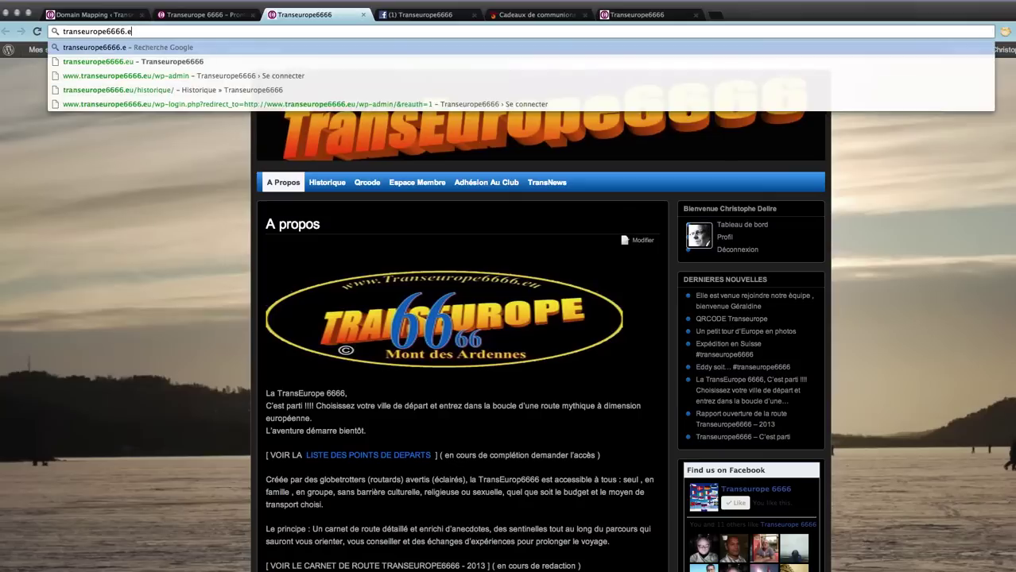
key(BackSpace)
key(BackSpace)
text(.com)
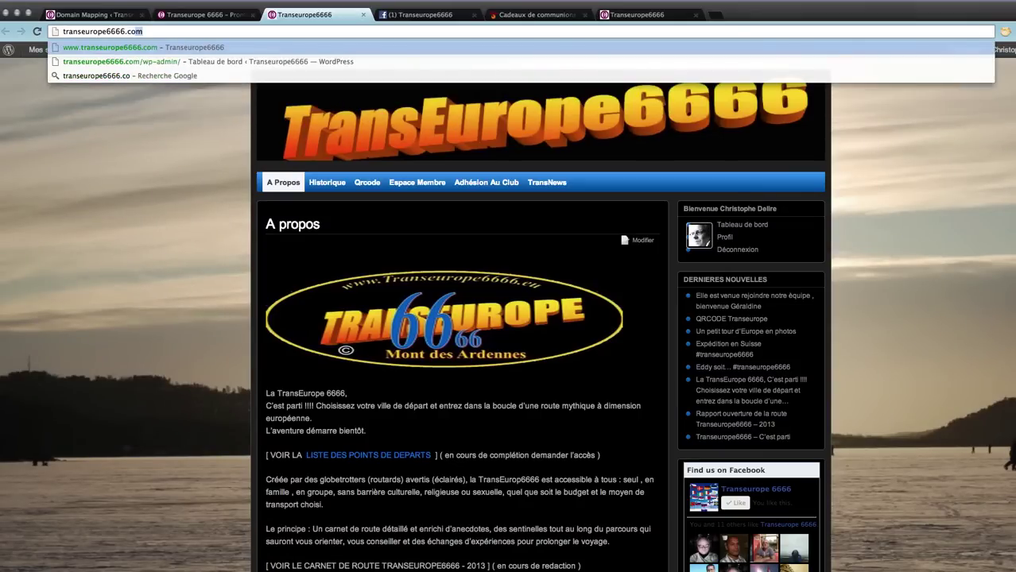
key(Return)
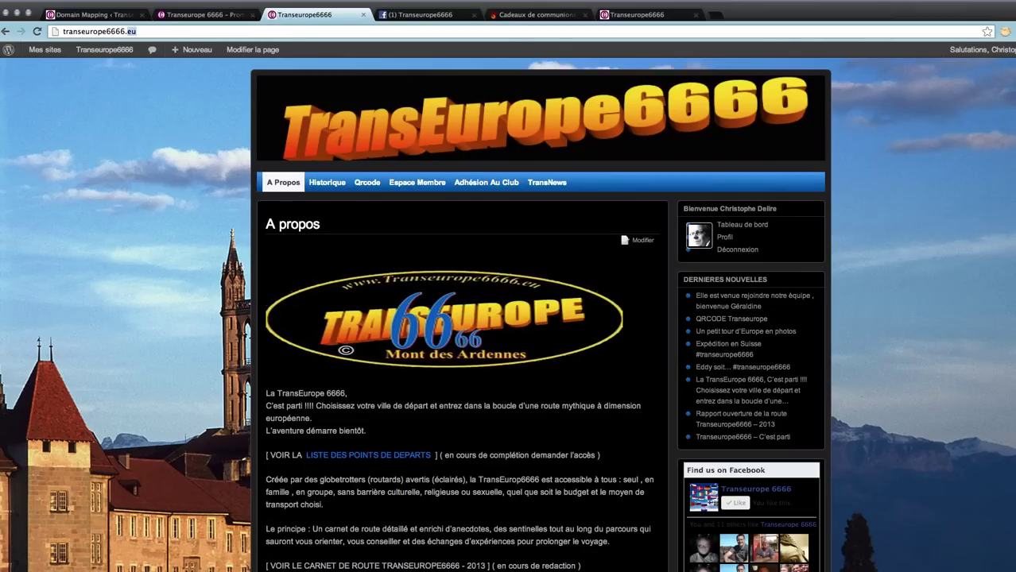
key(BackSpace)
key(BackSpace)
text(fr)
key(Return)
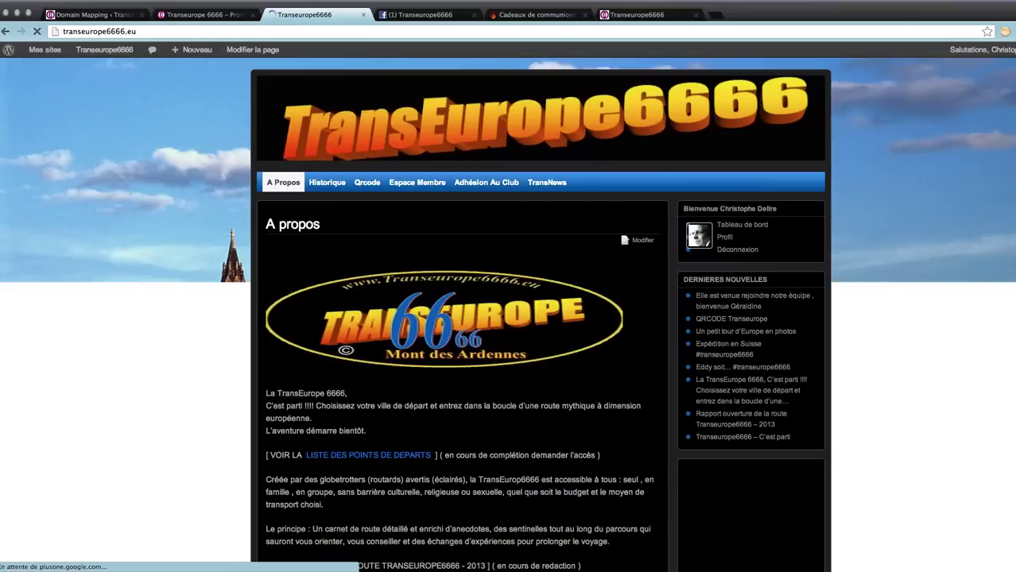
Step: Load the same site at transeurope.couvin.com
key(super+l)
text(trans)
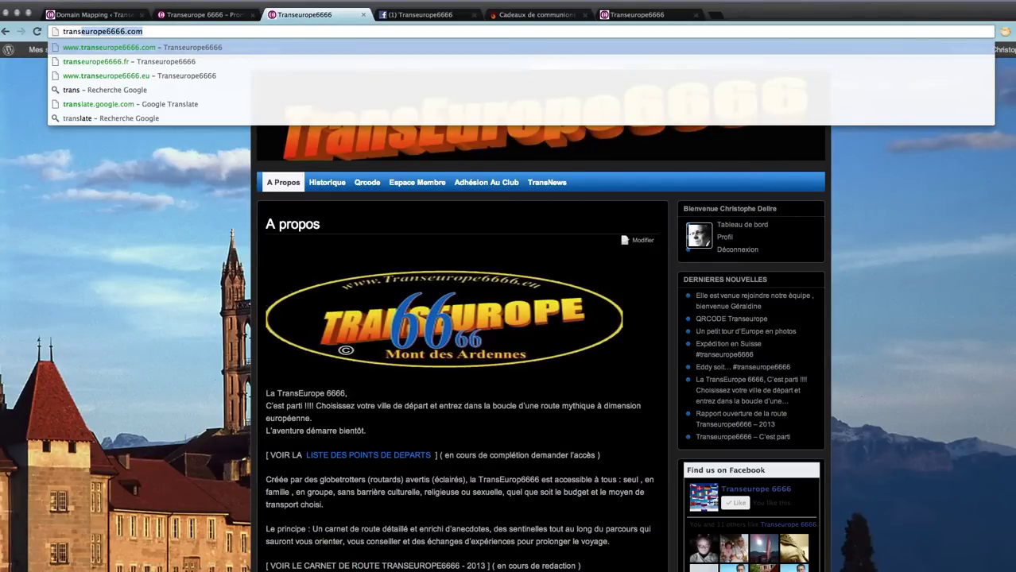
text(europe6)
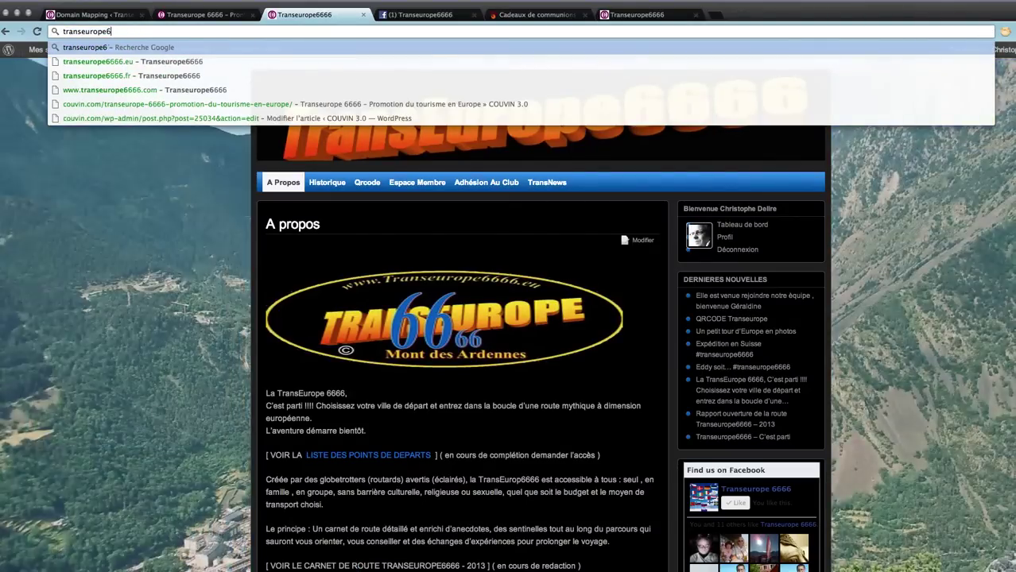
key(BackSpace)
text(.)
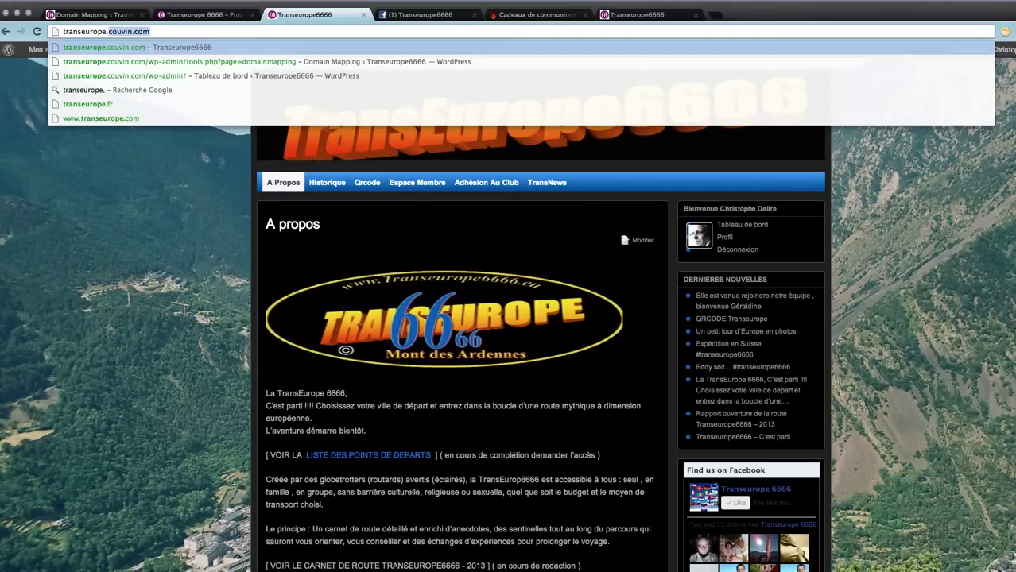
text(couvin.com)
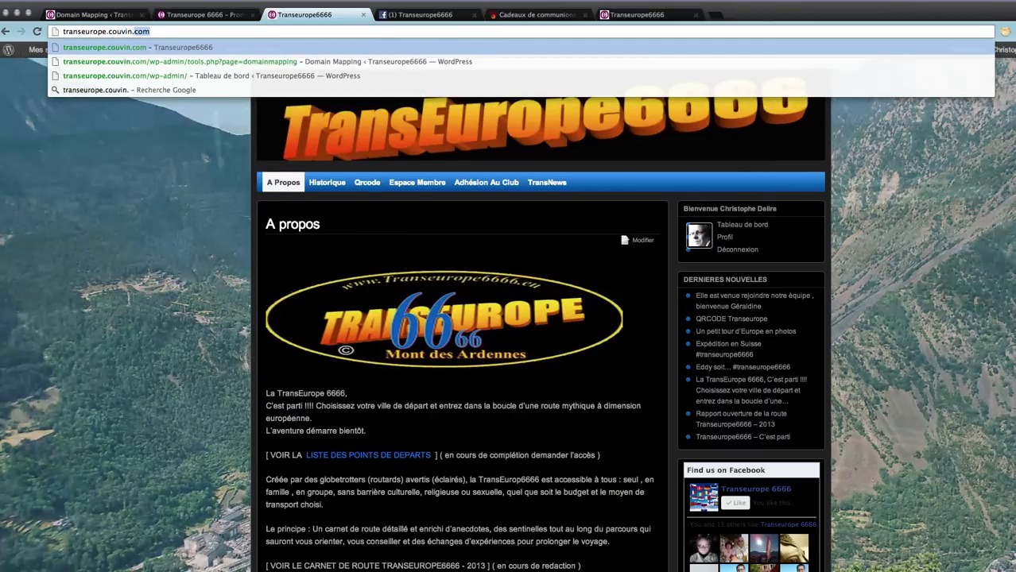
key(Return)
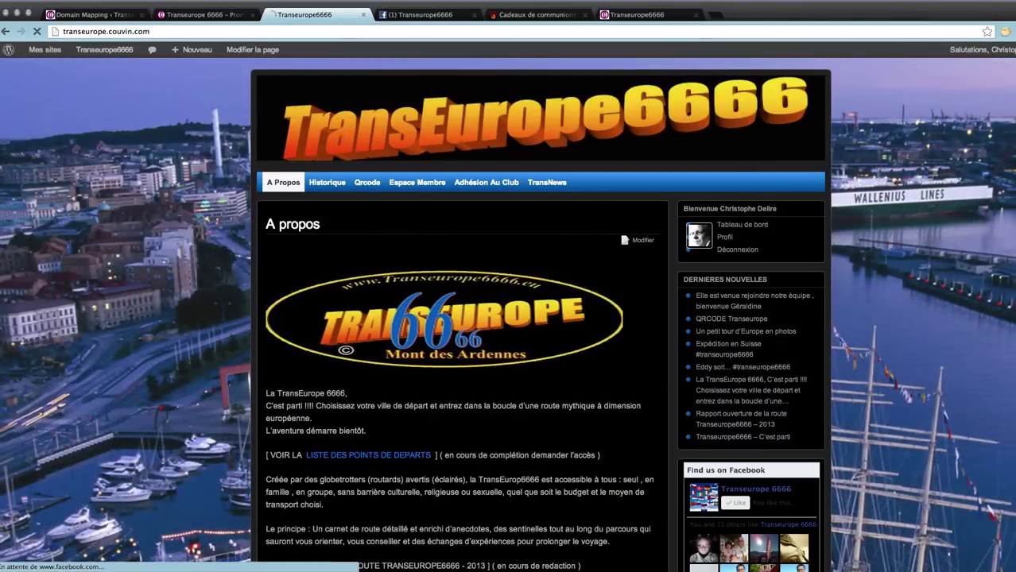